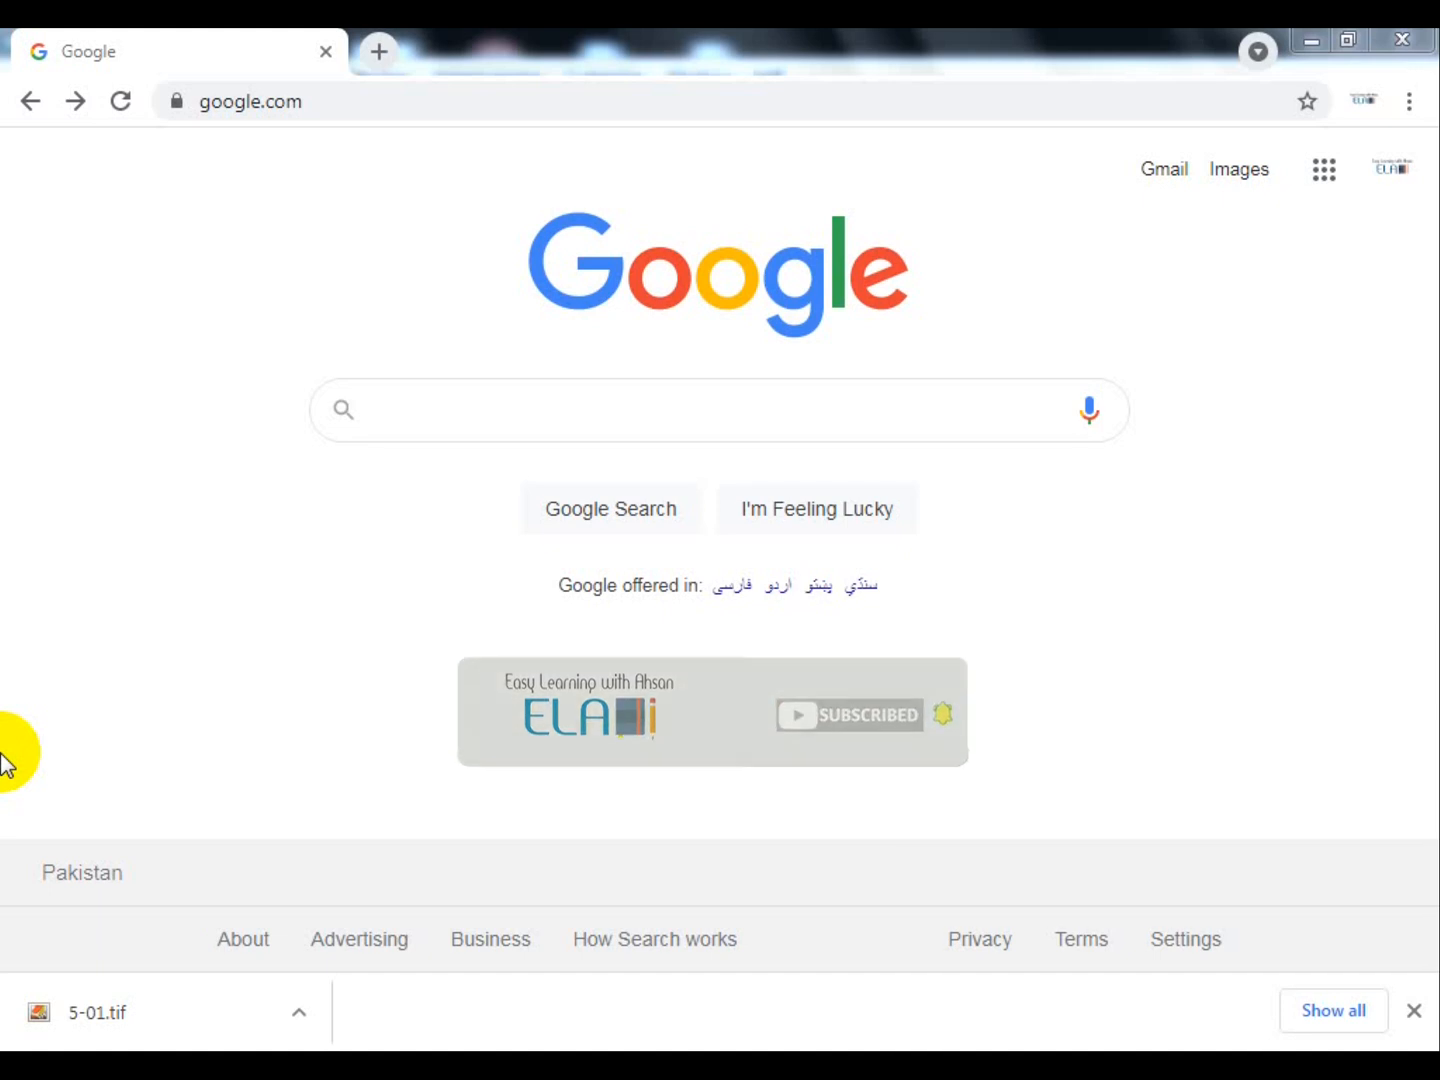
- Search Google for "gebco" and open the General Bathymetric Chart of the Oceans website
left_click(418, 409)
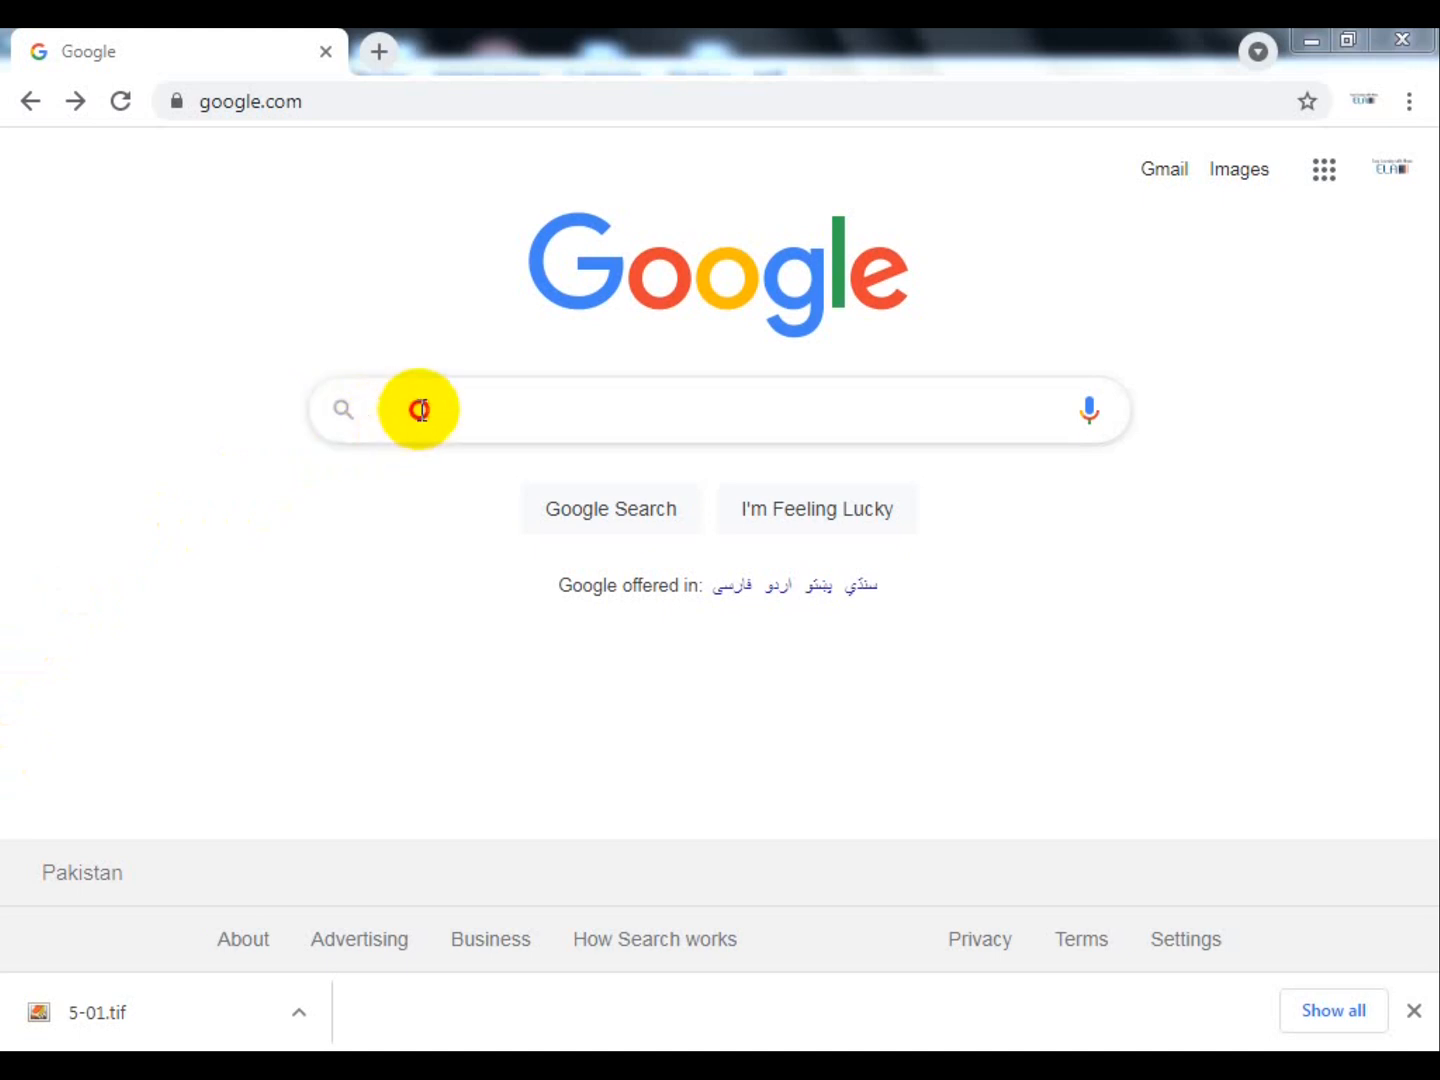
type("gebco")
key("Return")
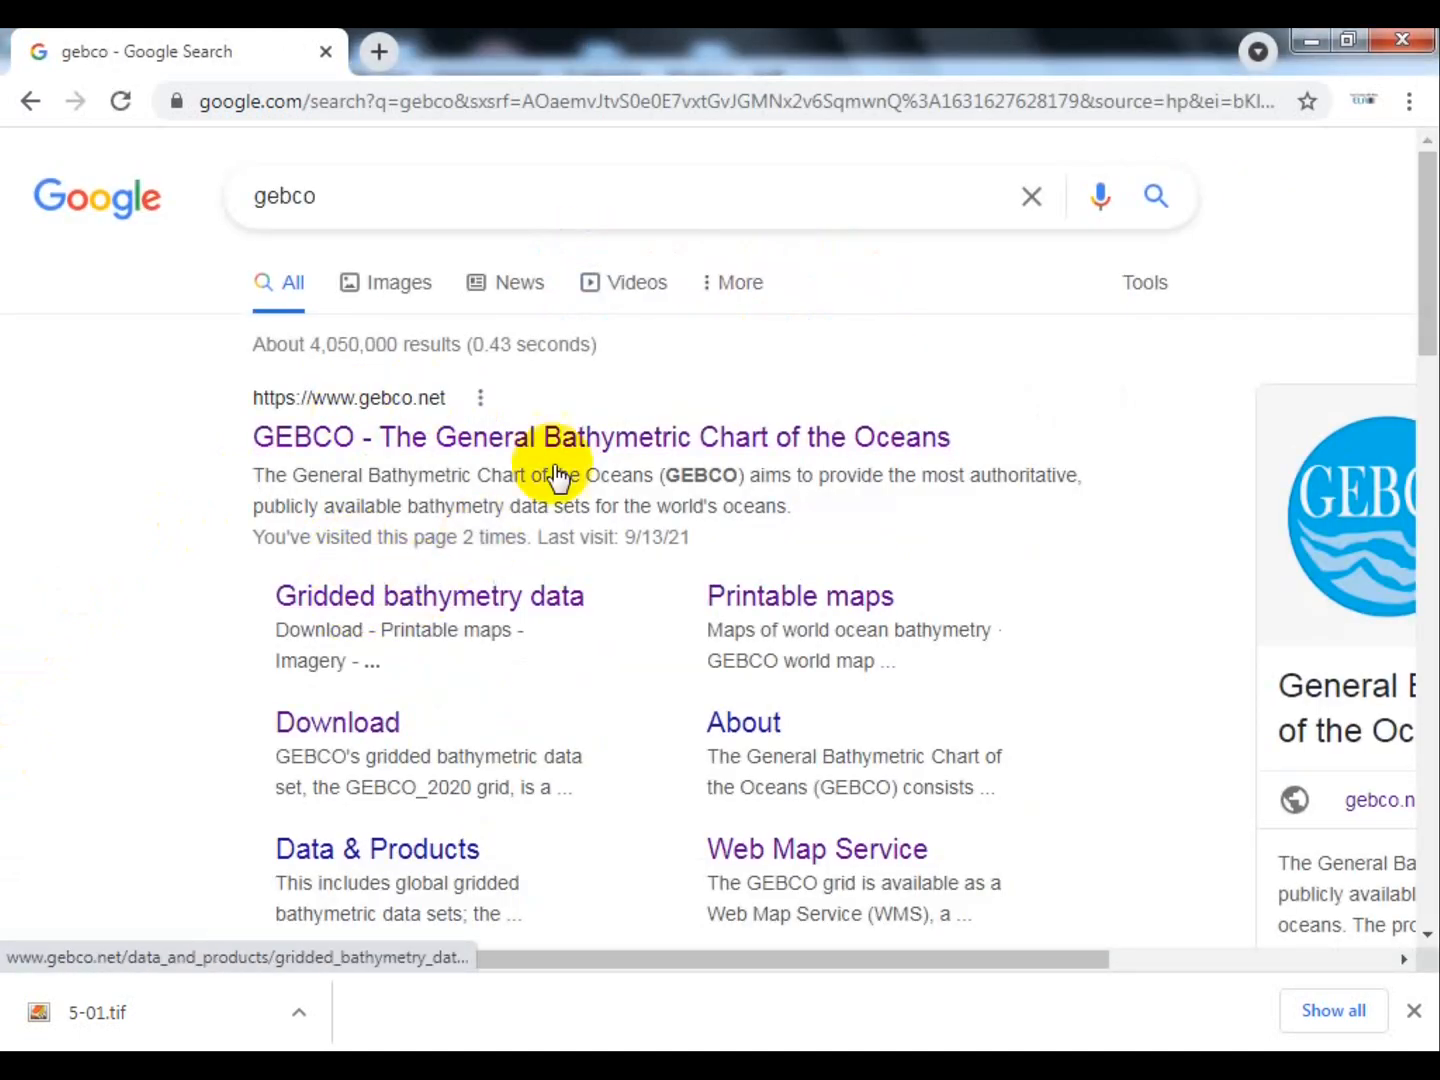
left_click(473, 446)
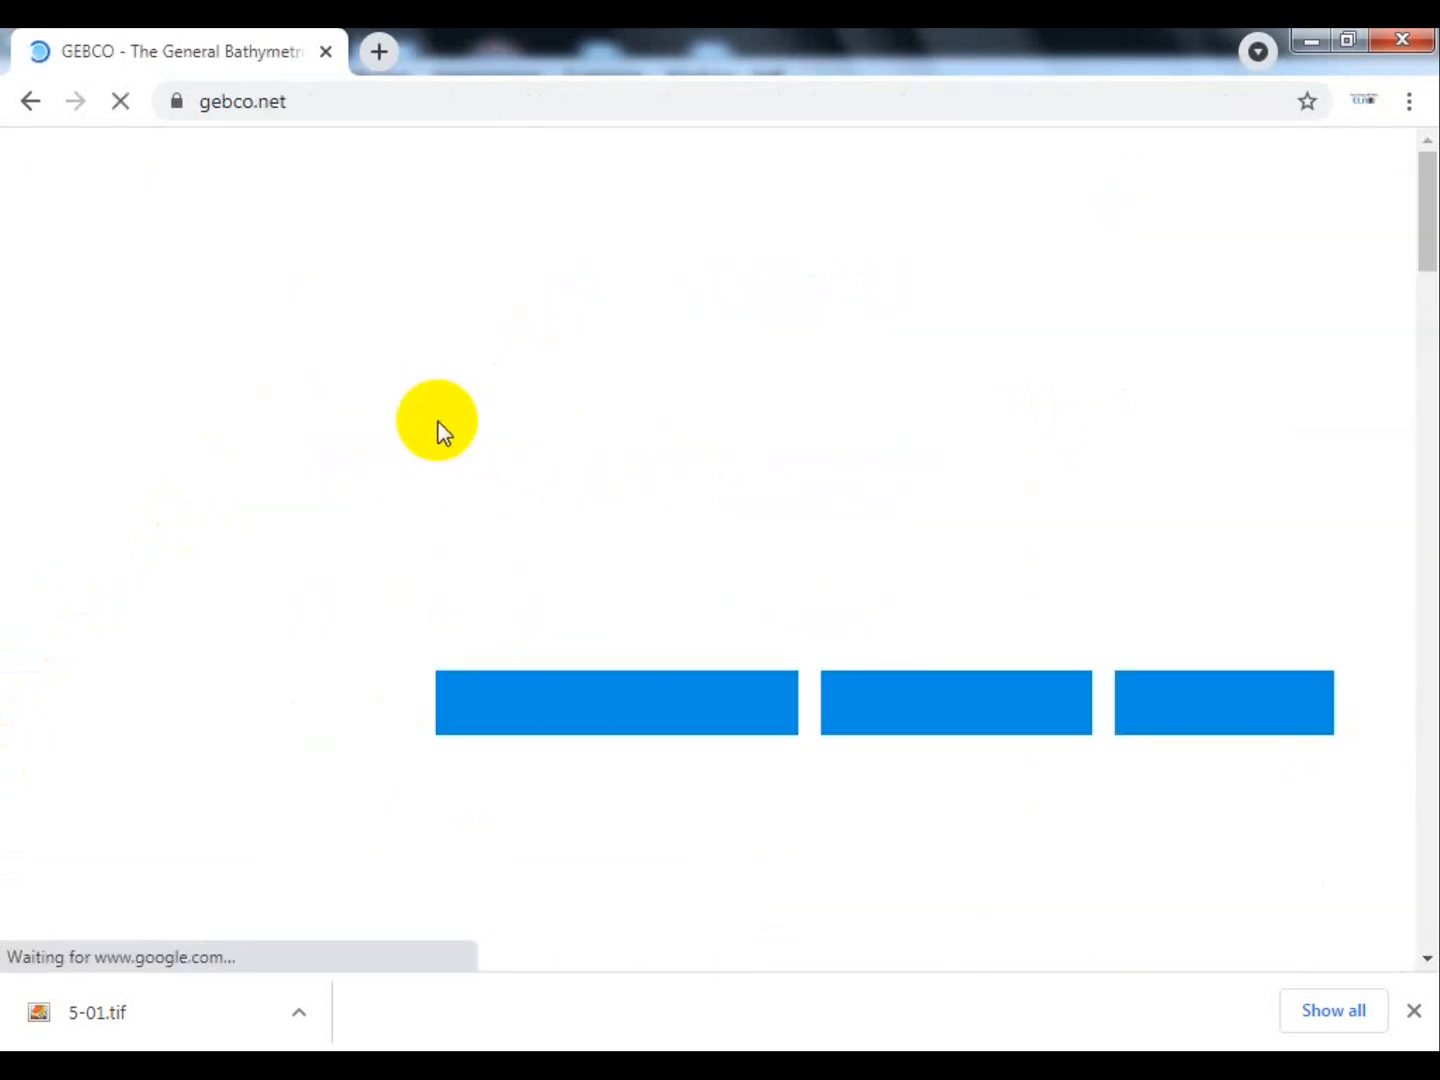
- Open the download page for GEBCO's global grid and examine the description of the GEBCO_2021 Grid
scroll(1160, 571, "down", 3)
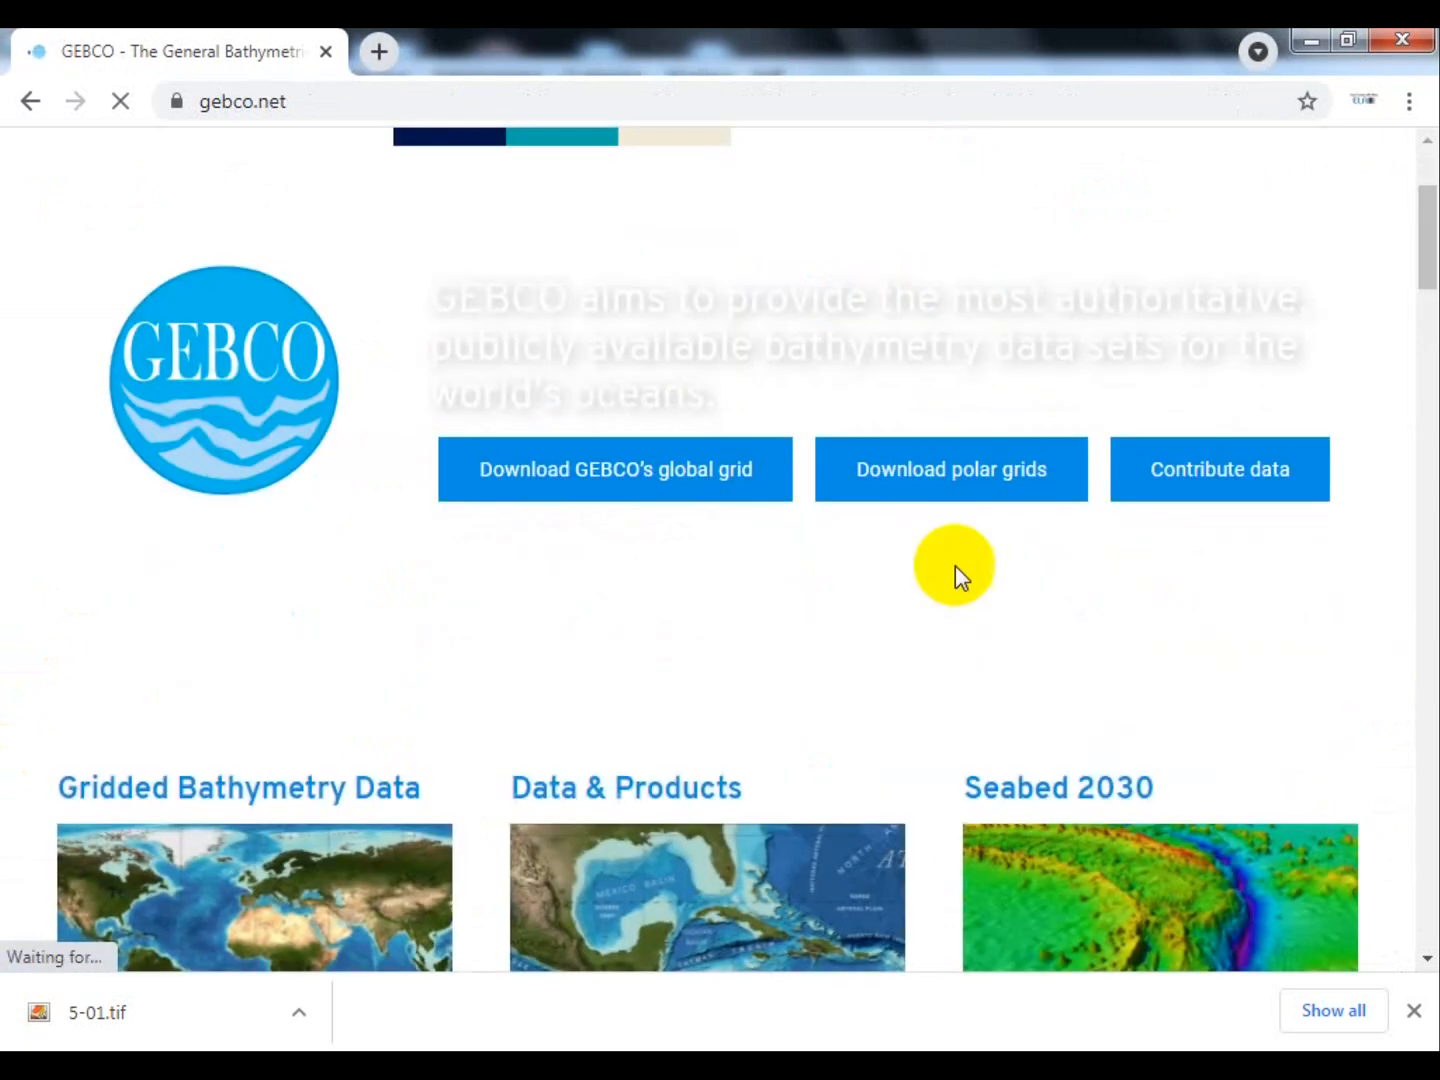
left_click(591, 464)
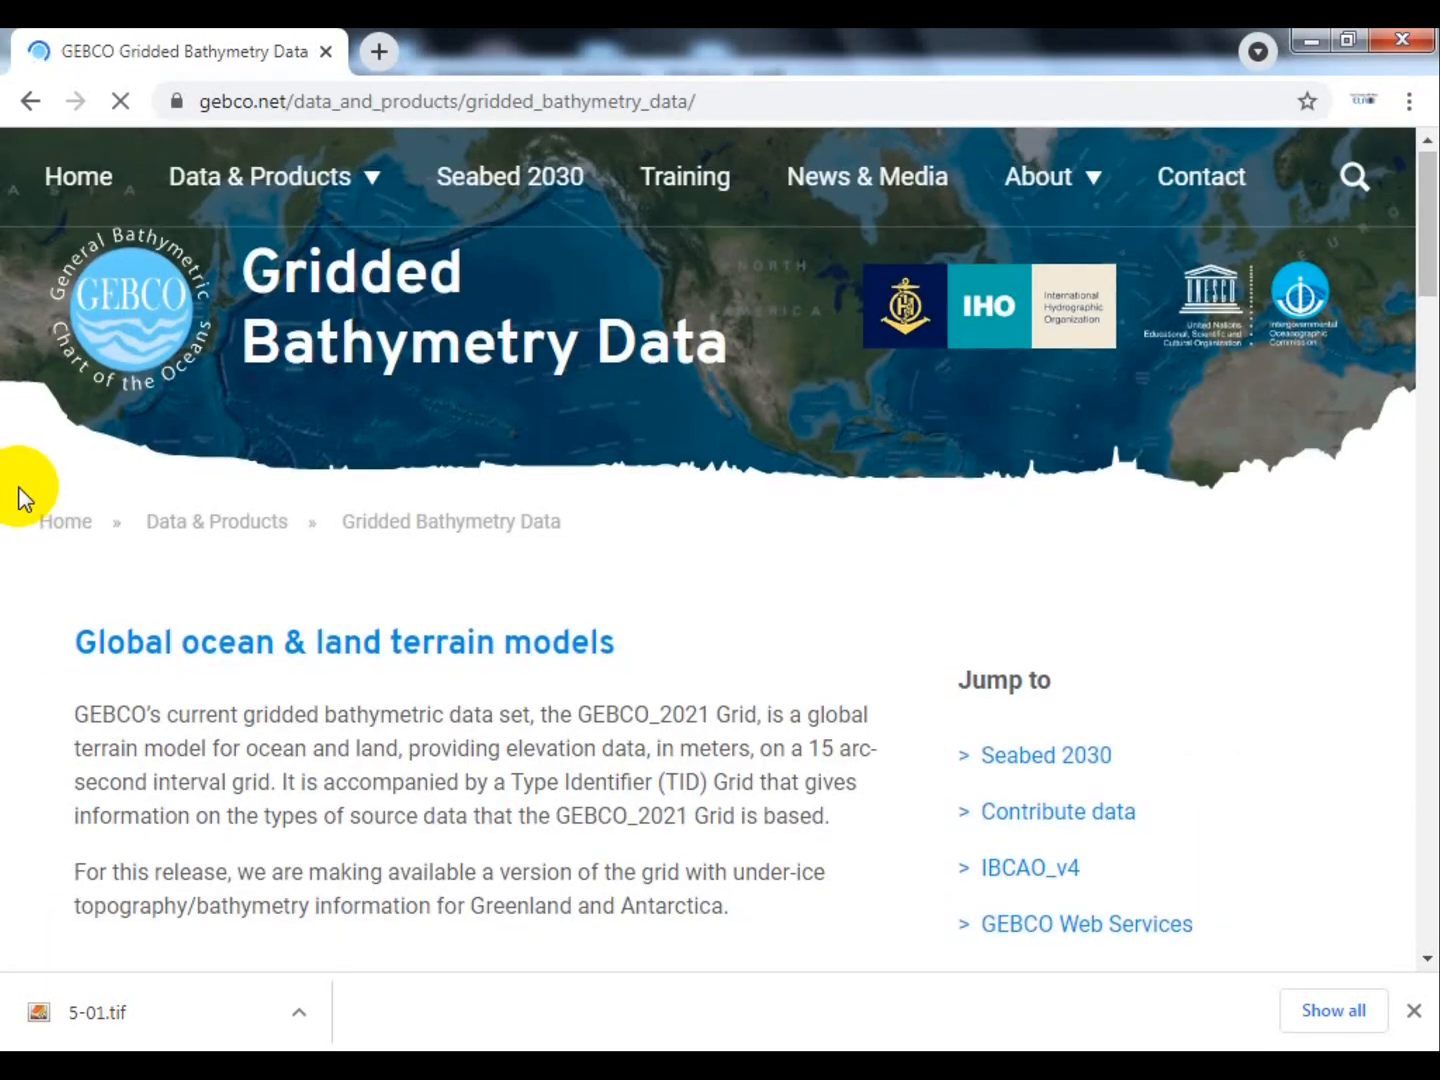
scroll(24, 497, "down", 3)
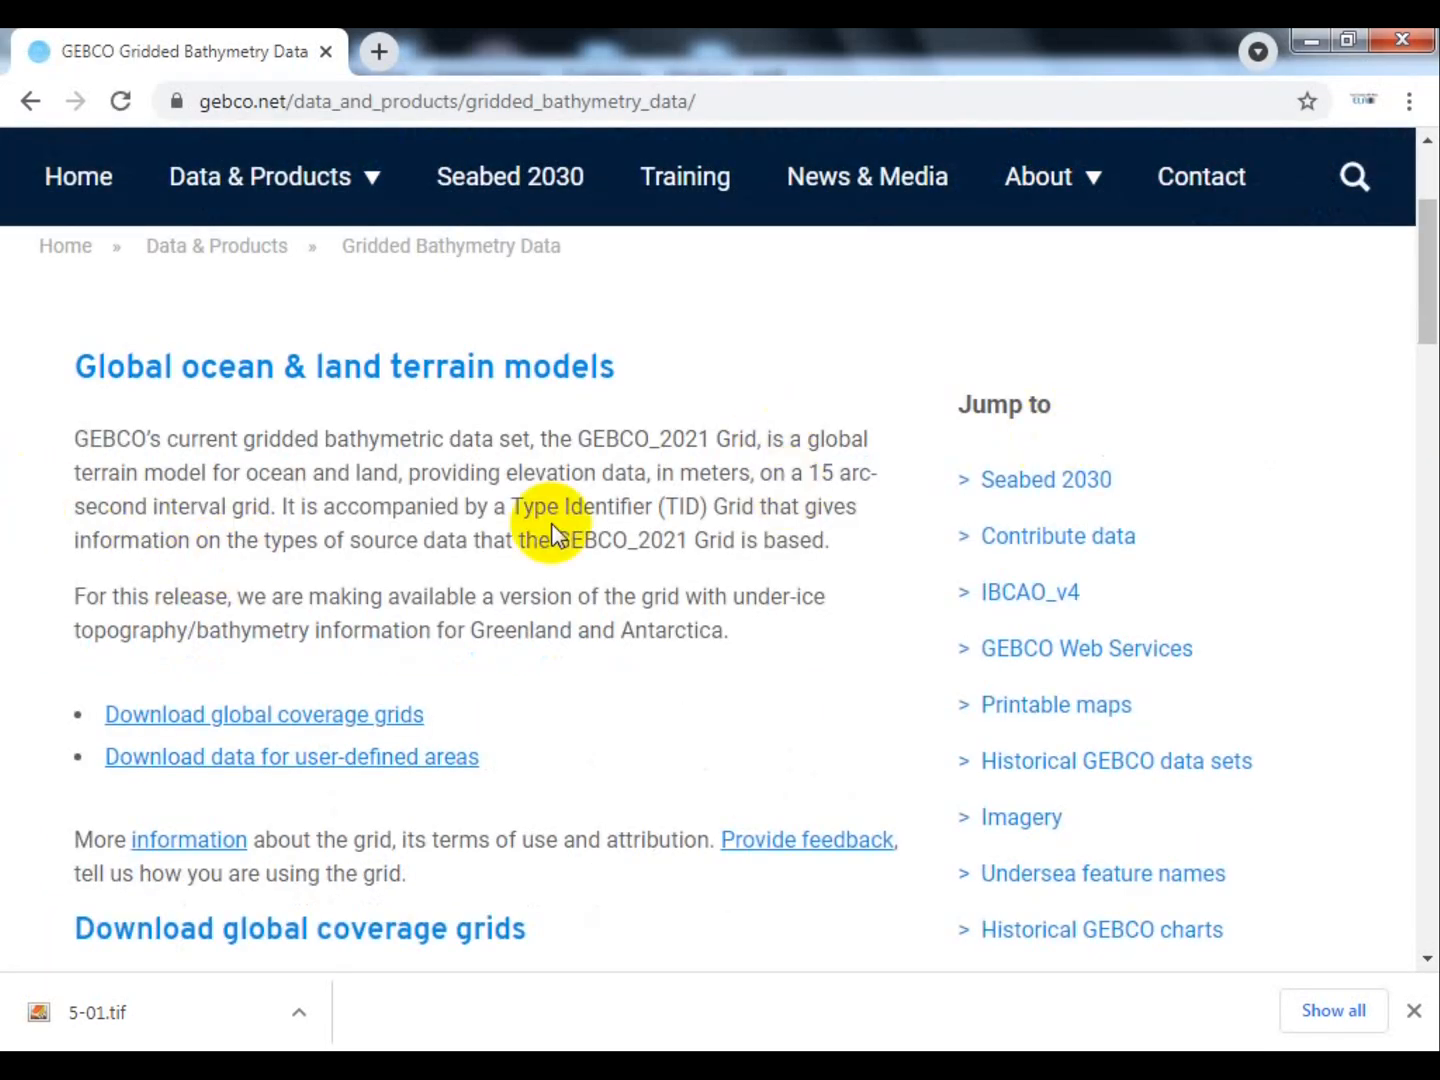
left_click_drag(577, 439, 745, 462)
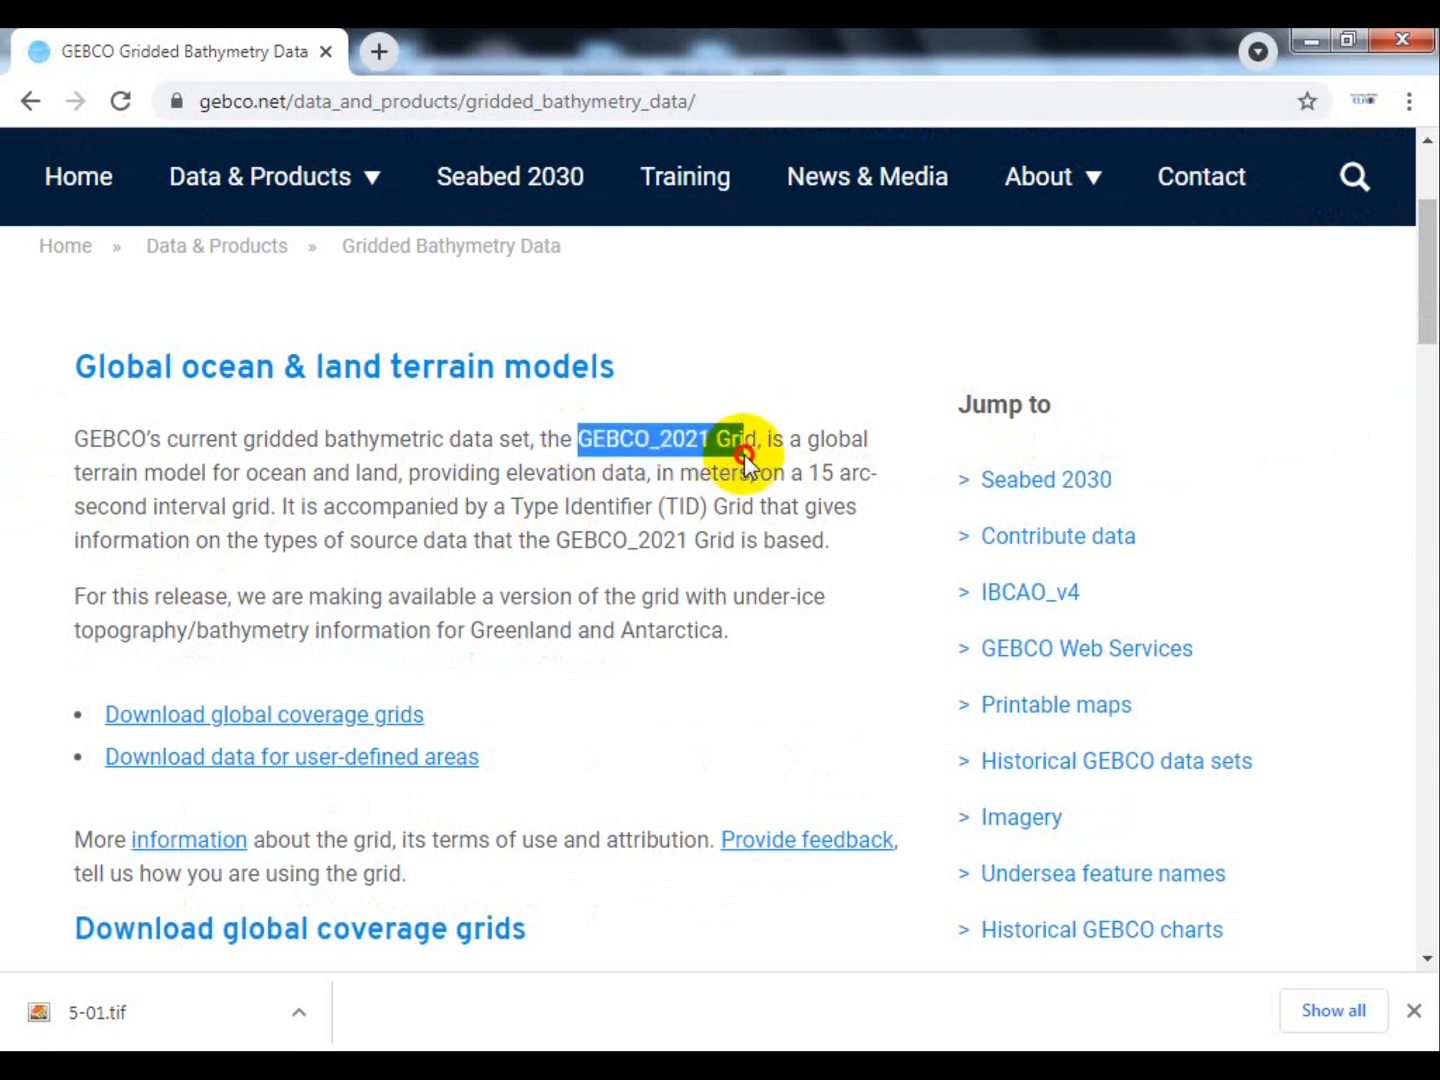
left_click(652, 436)
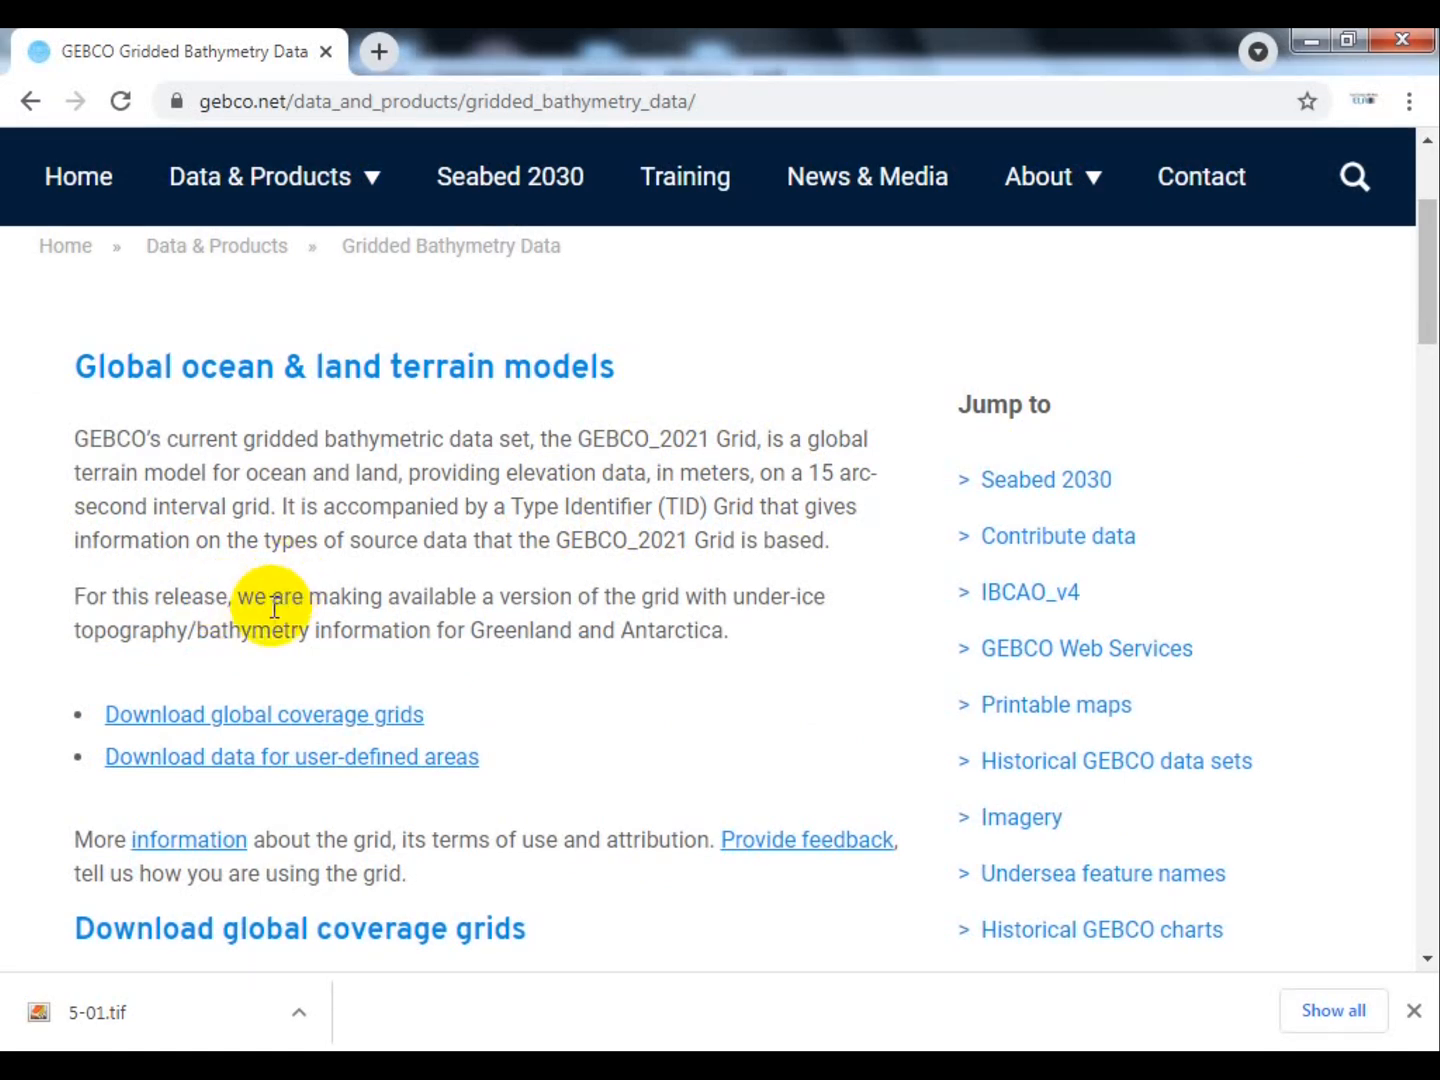
- Review the global coverage grid formats and open the application for downloading user-defined areas
scroll(274, 617, "down", 2)
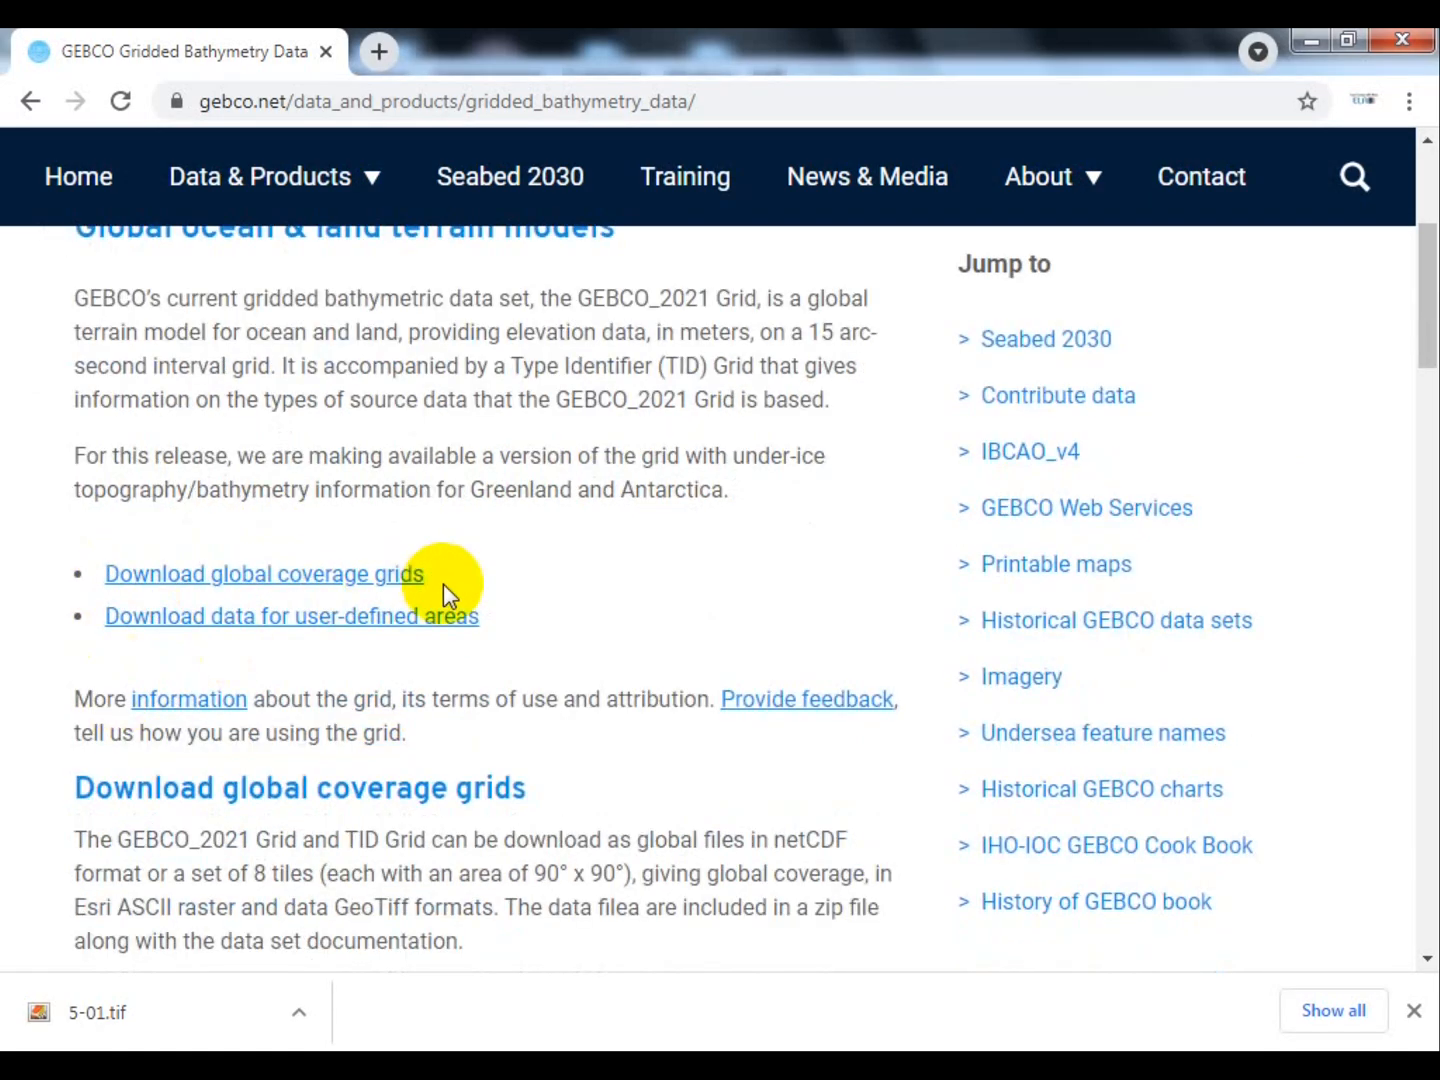
left_click(418, 578)
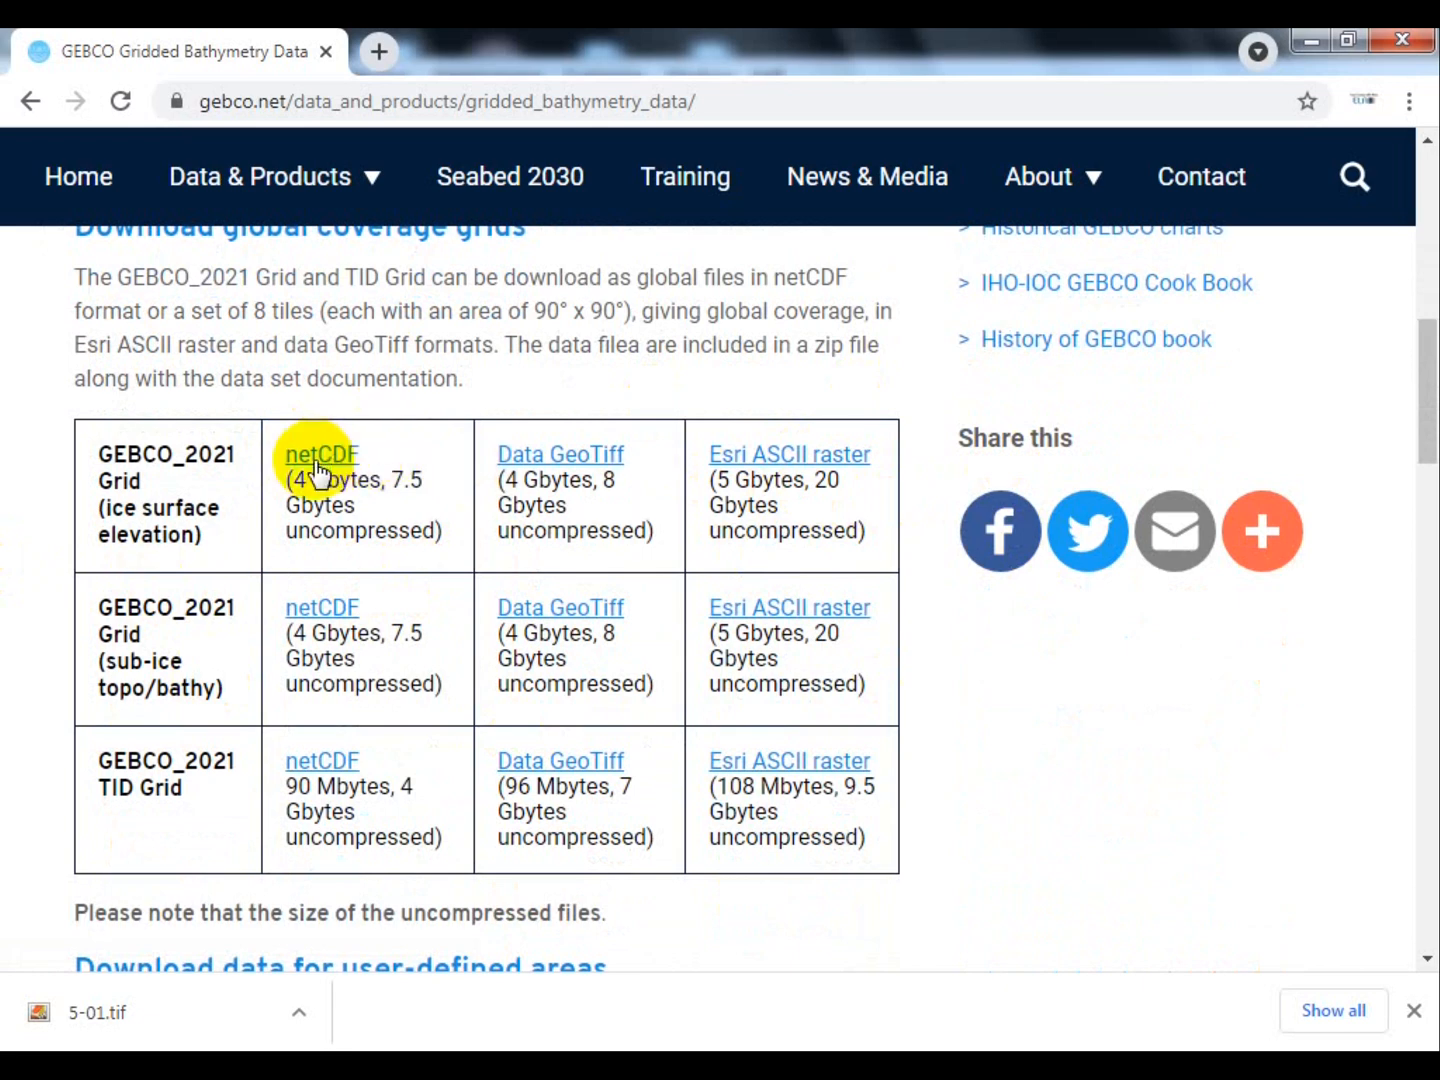
left_click(1031, 262)
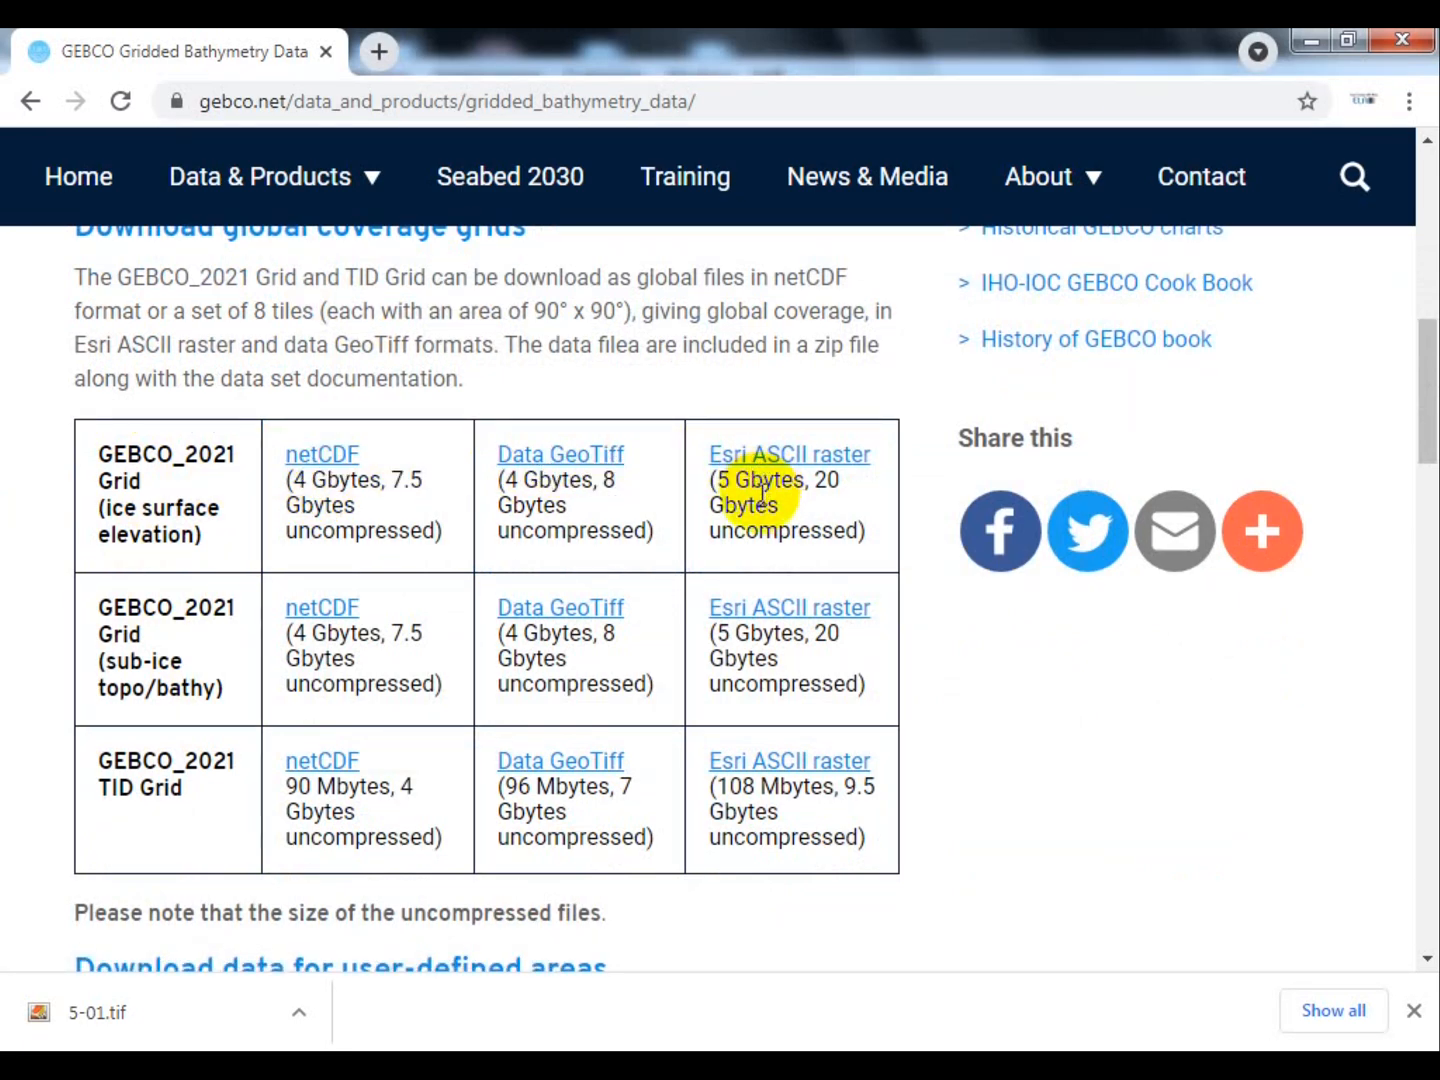
scroll(296, 533, "down", 3)
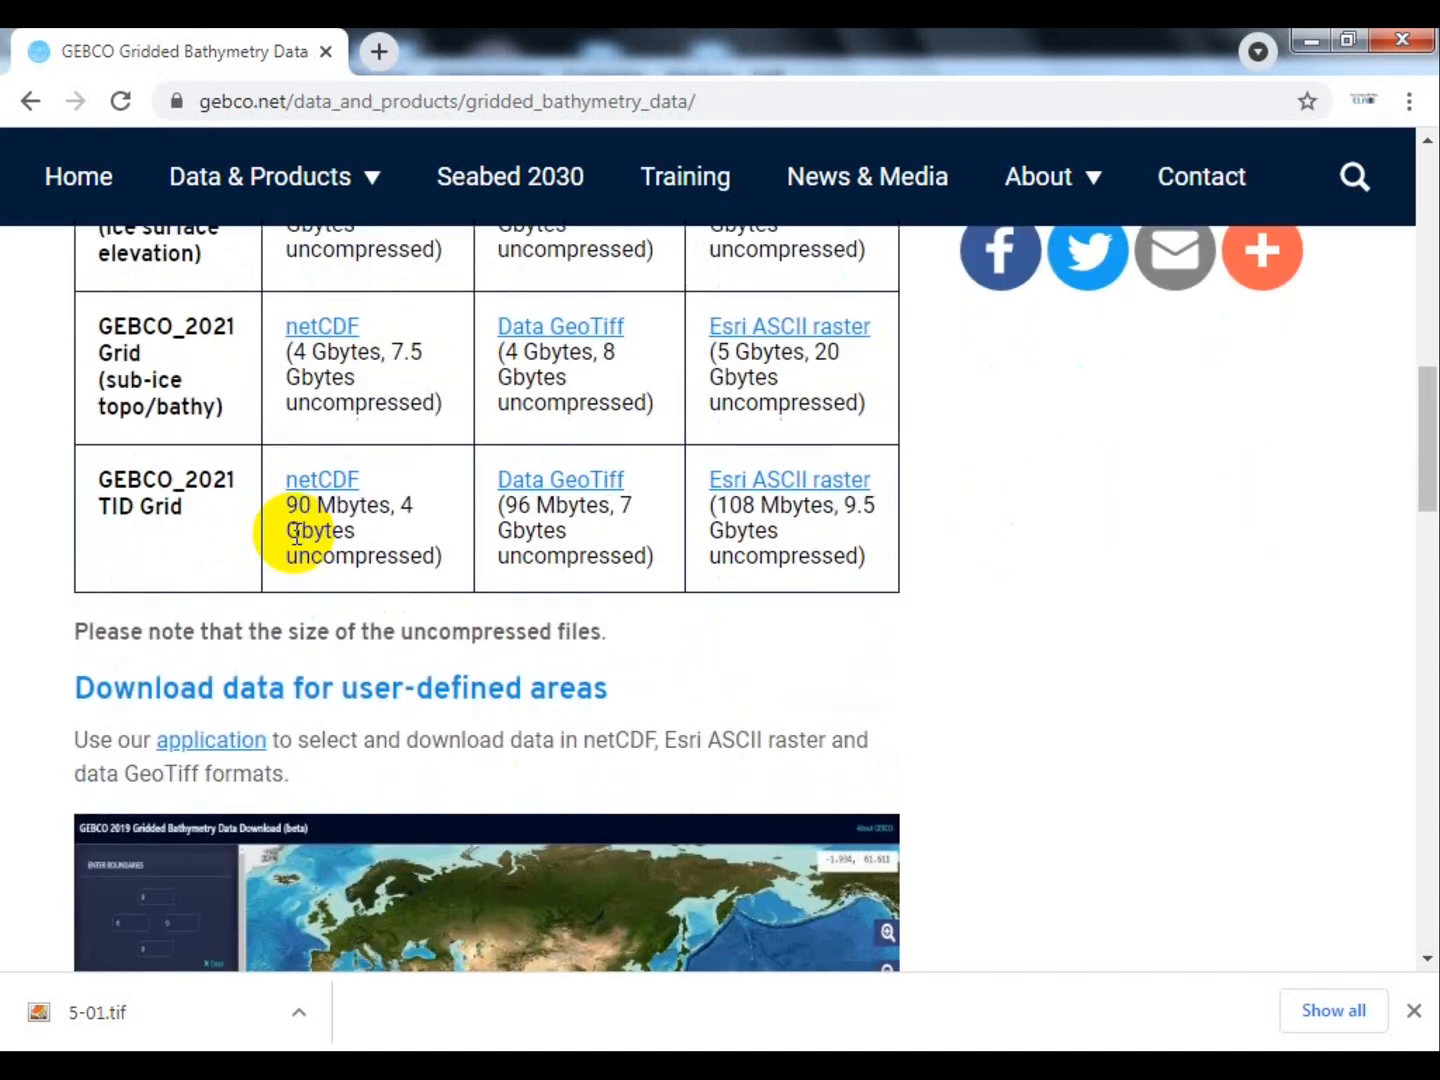
scroll(301, 536, "down", 2)
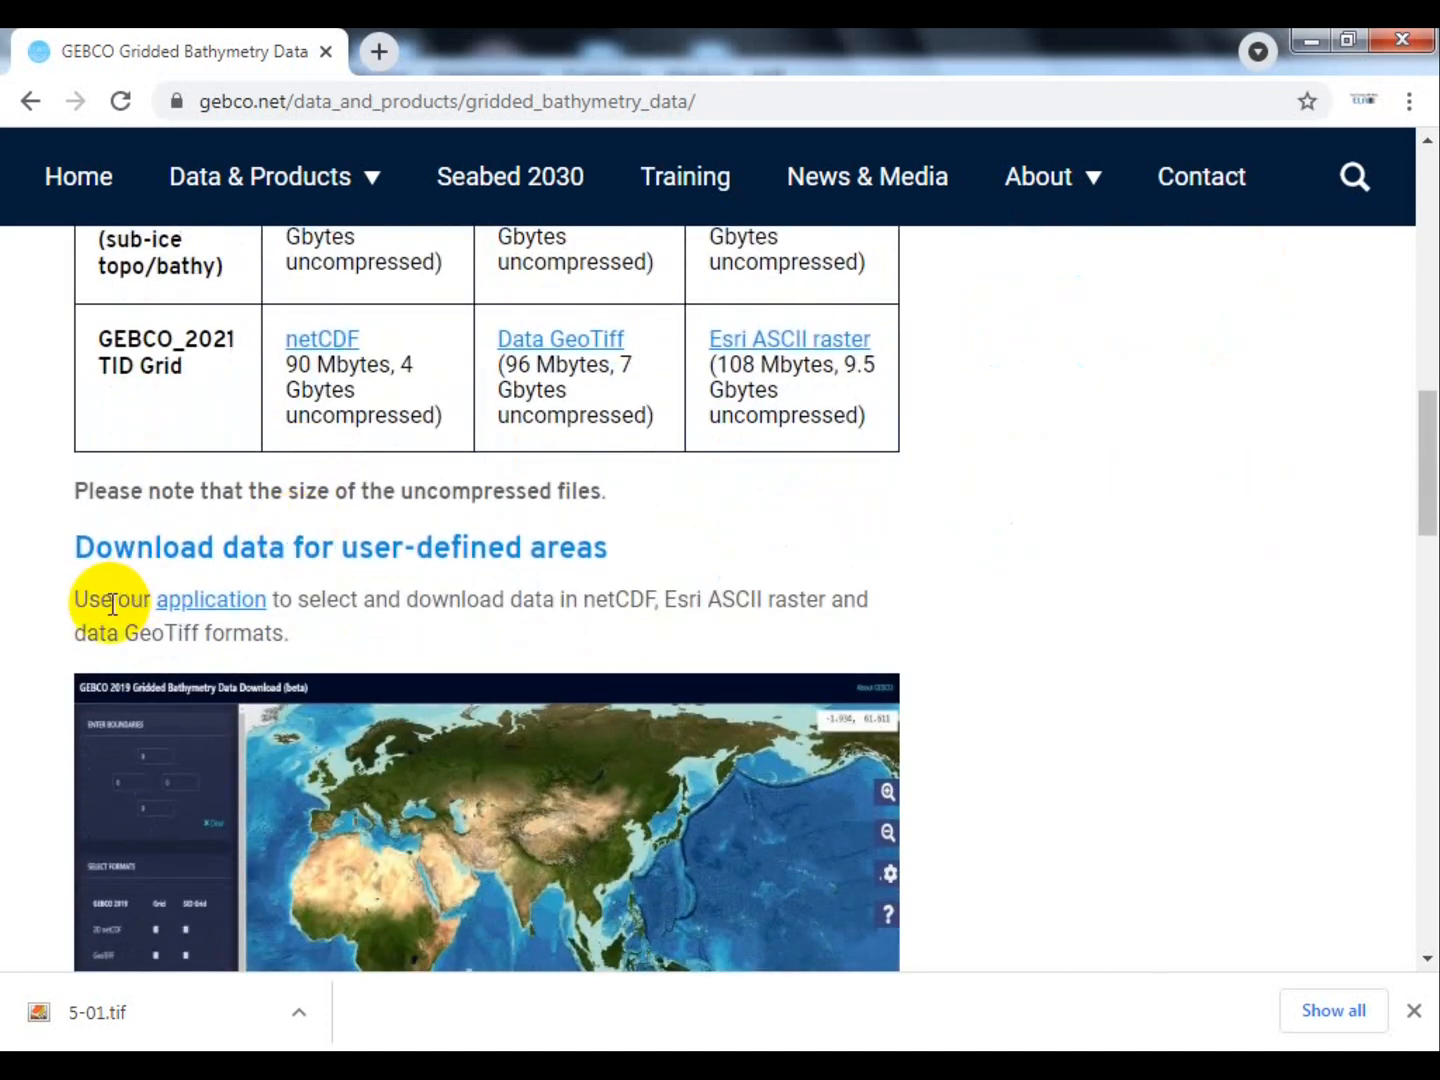
left_click(212, 599)
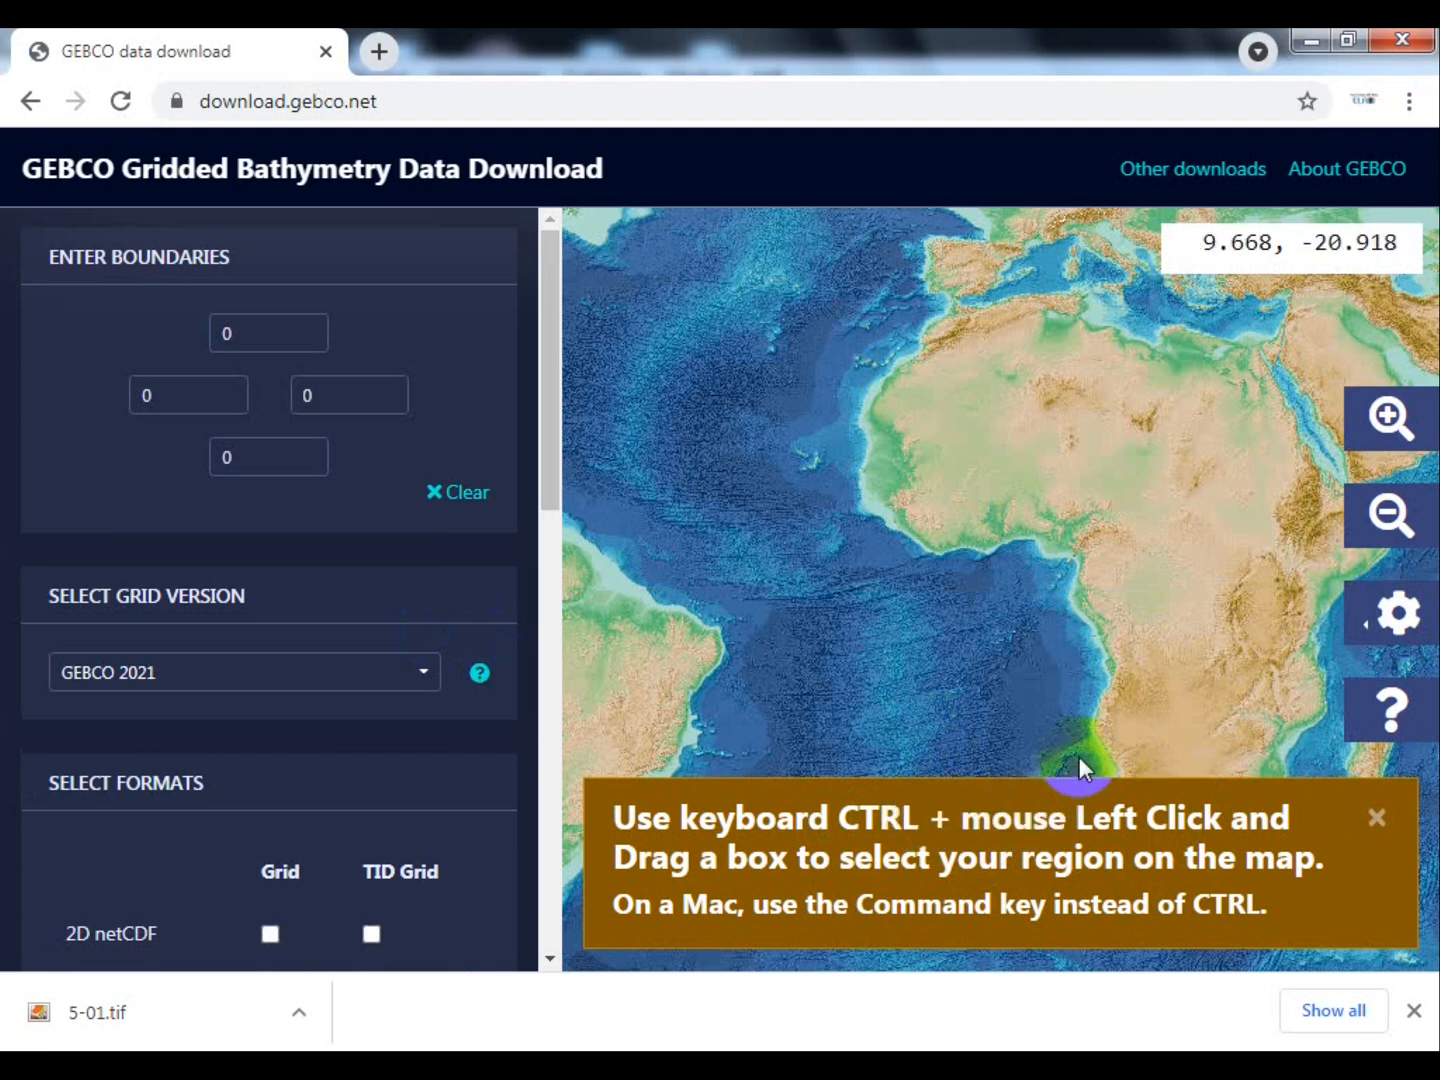
- Dismiss the map hint and draw a selection box off southwestern Africa, about 23.25° to 29.53° S and 12.90° to 15.23° E
left_click(1378, 818)
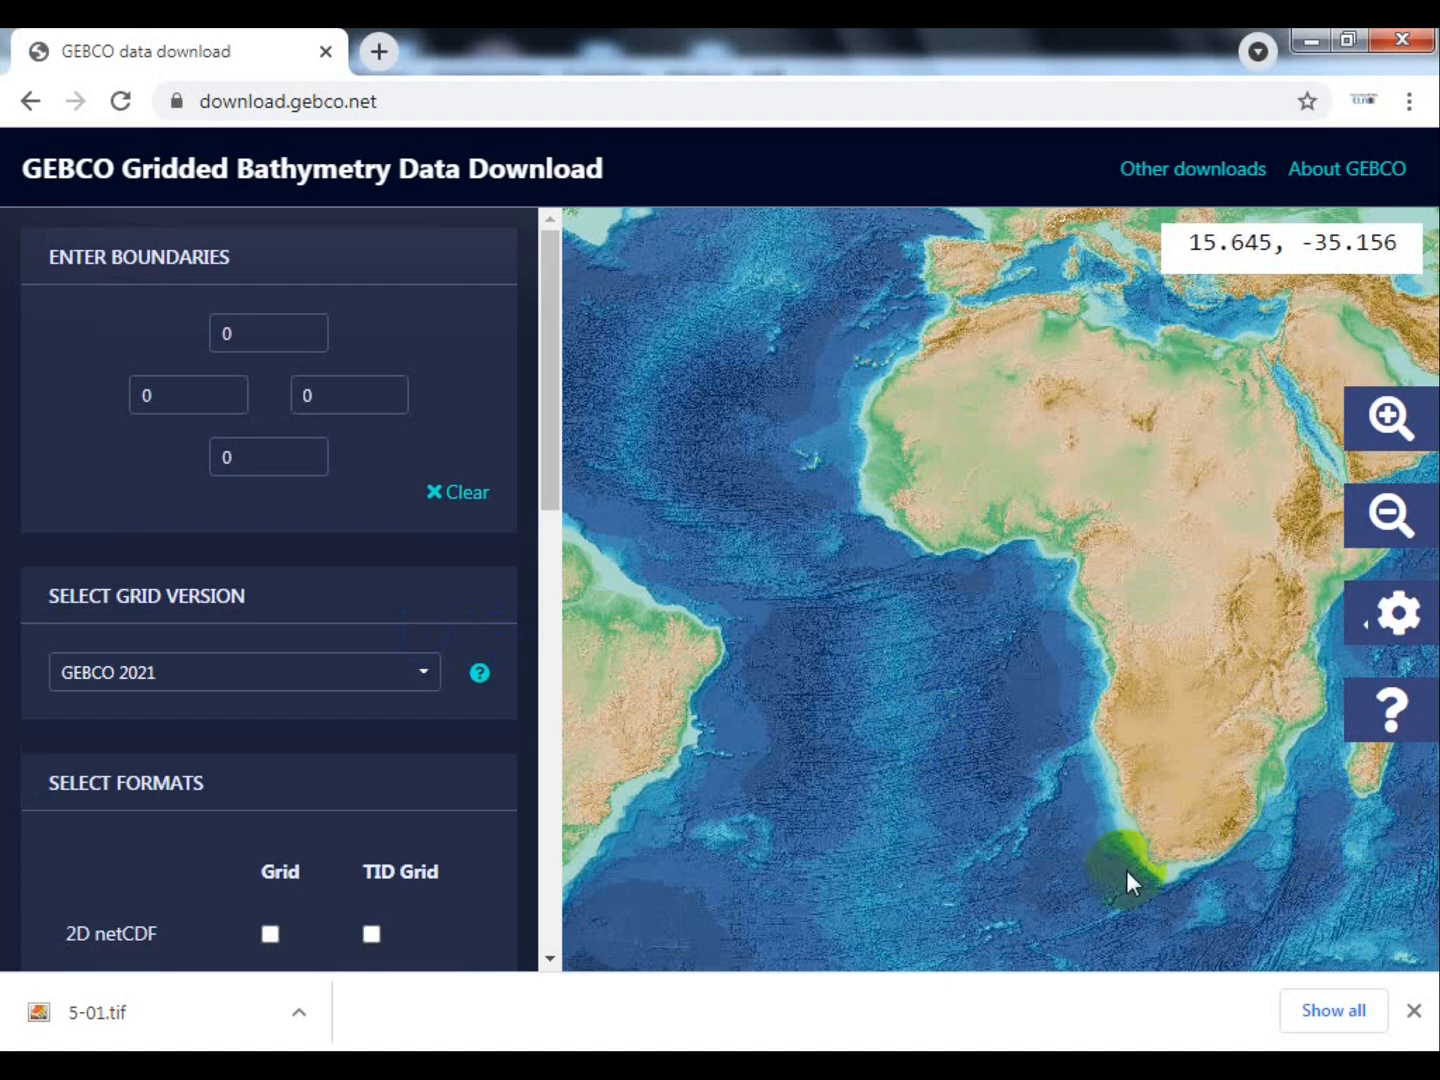
scroll(1045, 840, "up", 3, "ctrl")
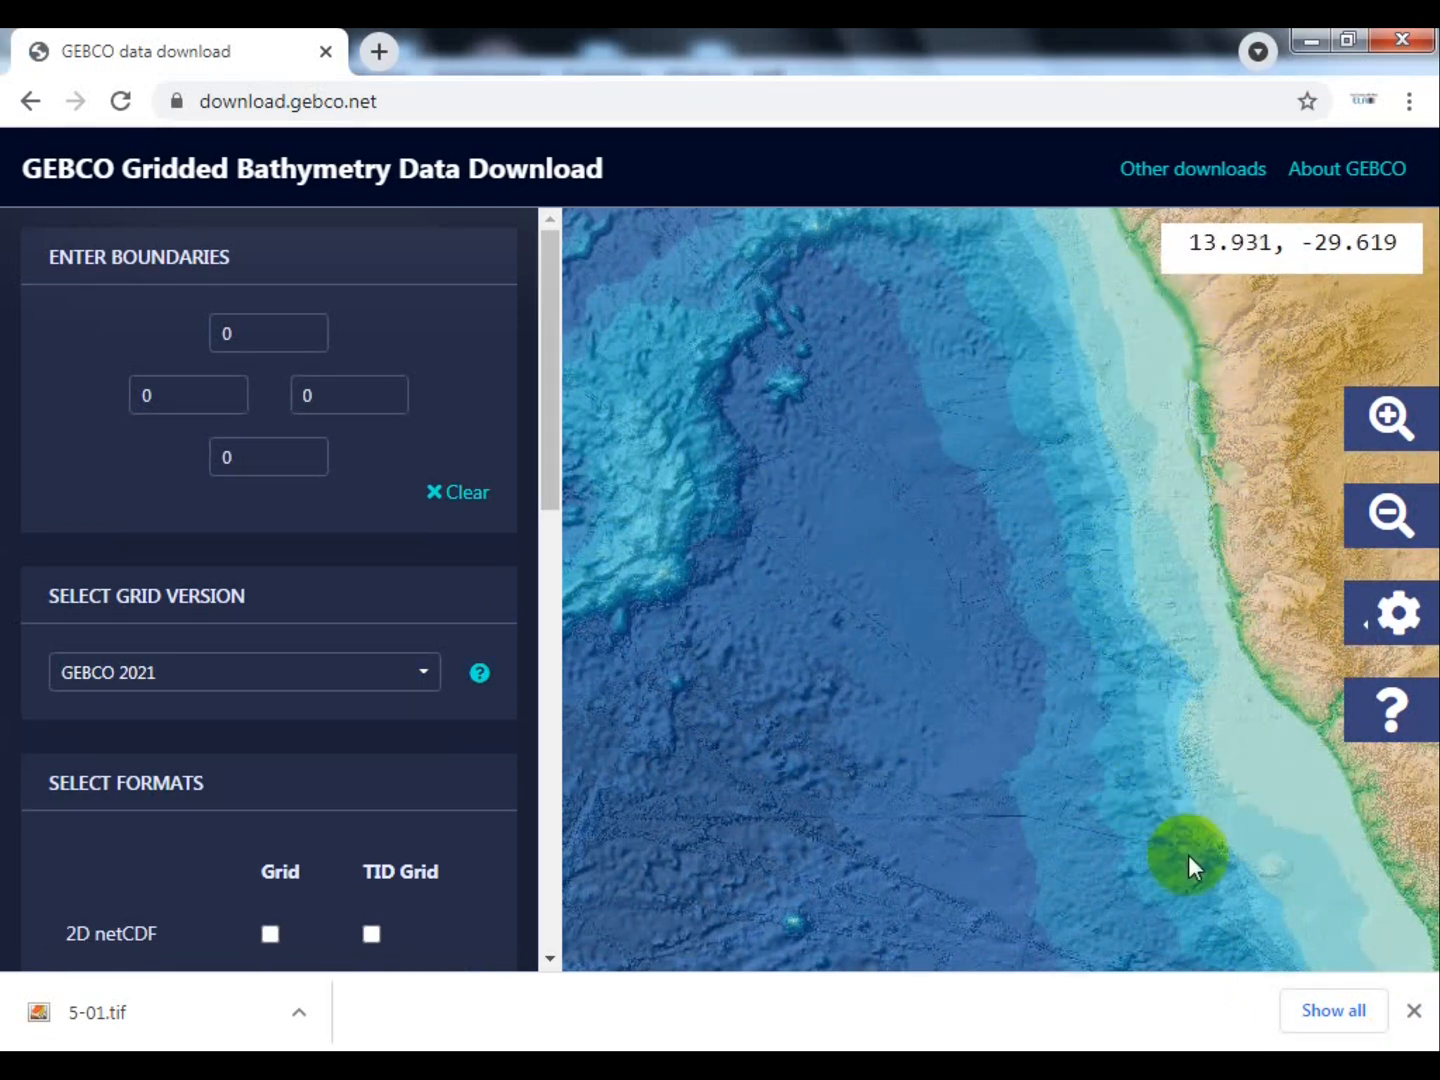
left_click_drag(1233, 386, 1086, 788)
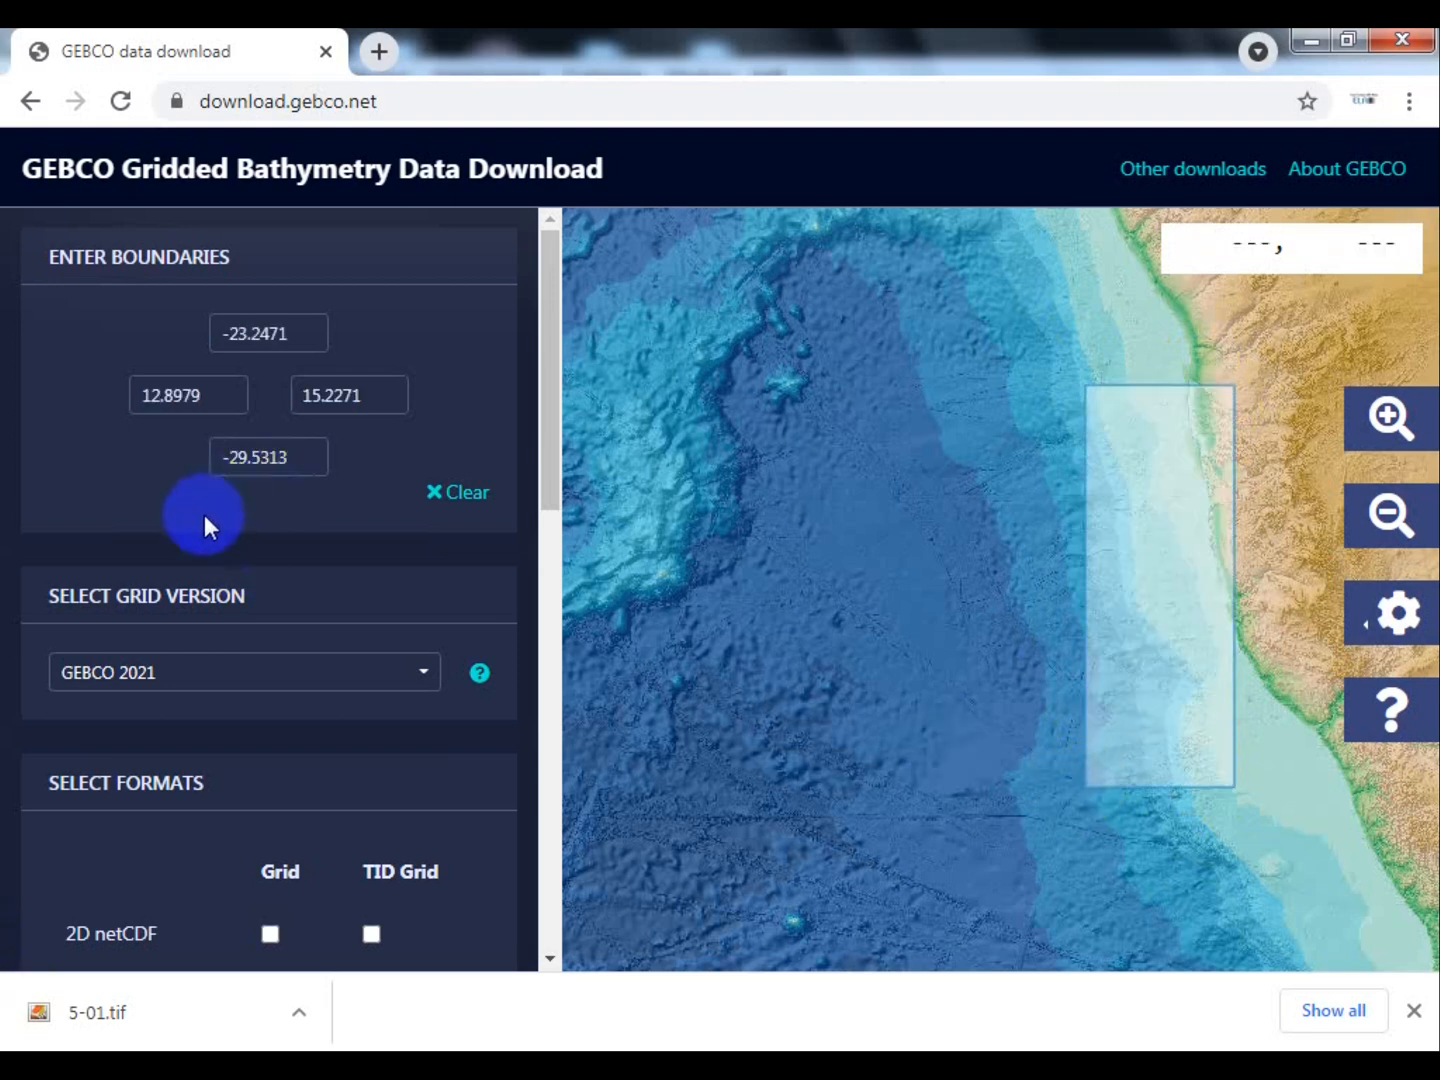
- Choose GeoTIFF as the grid format for the selected region
scroll(235, 628, "down", 3)
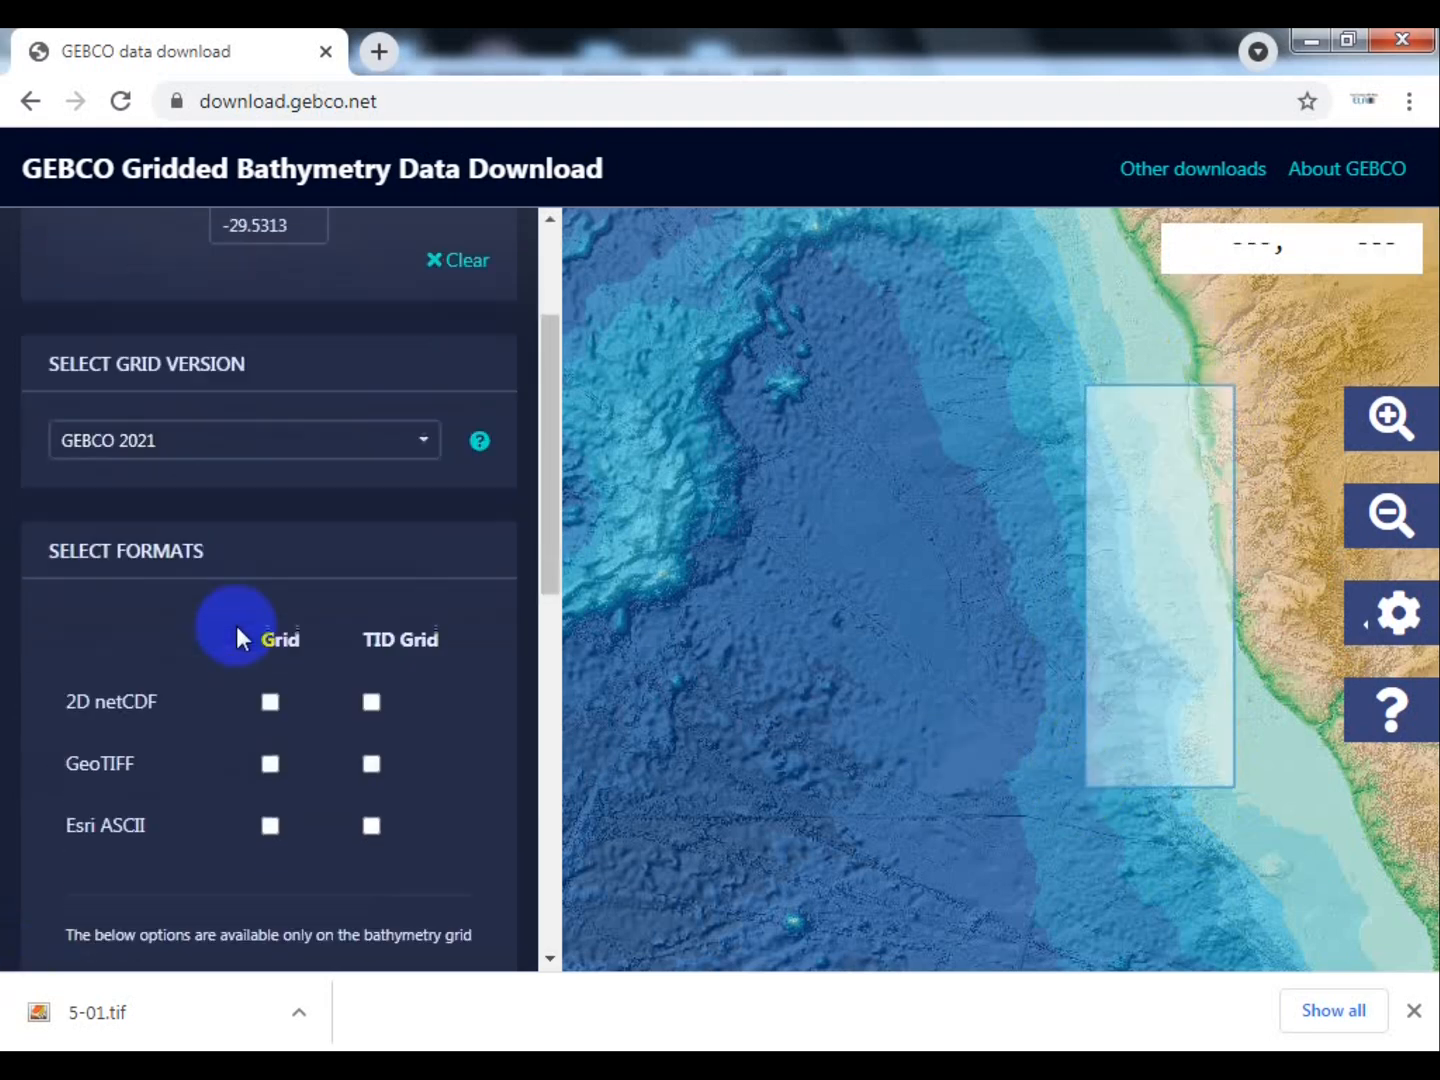
scroll(91, 640, "down", 1)
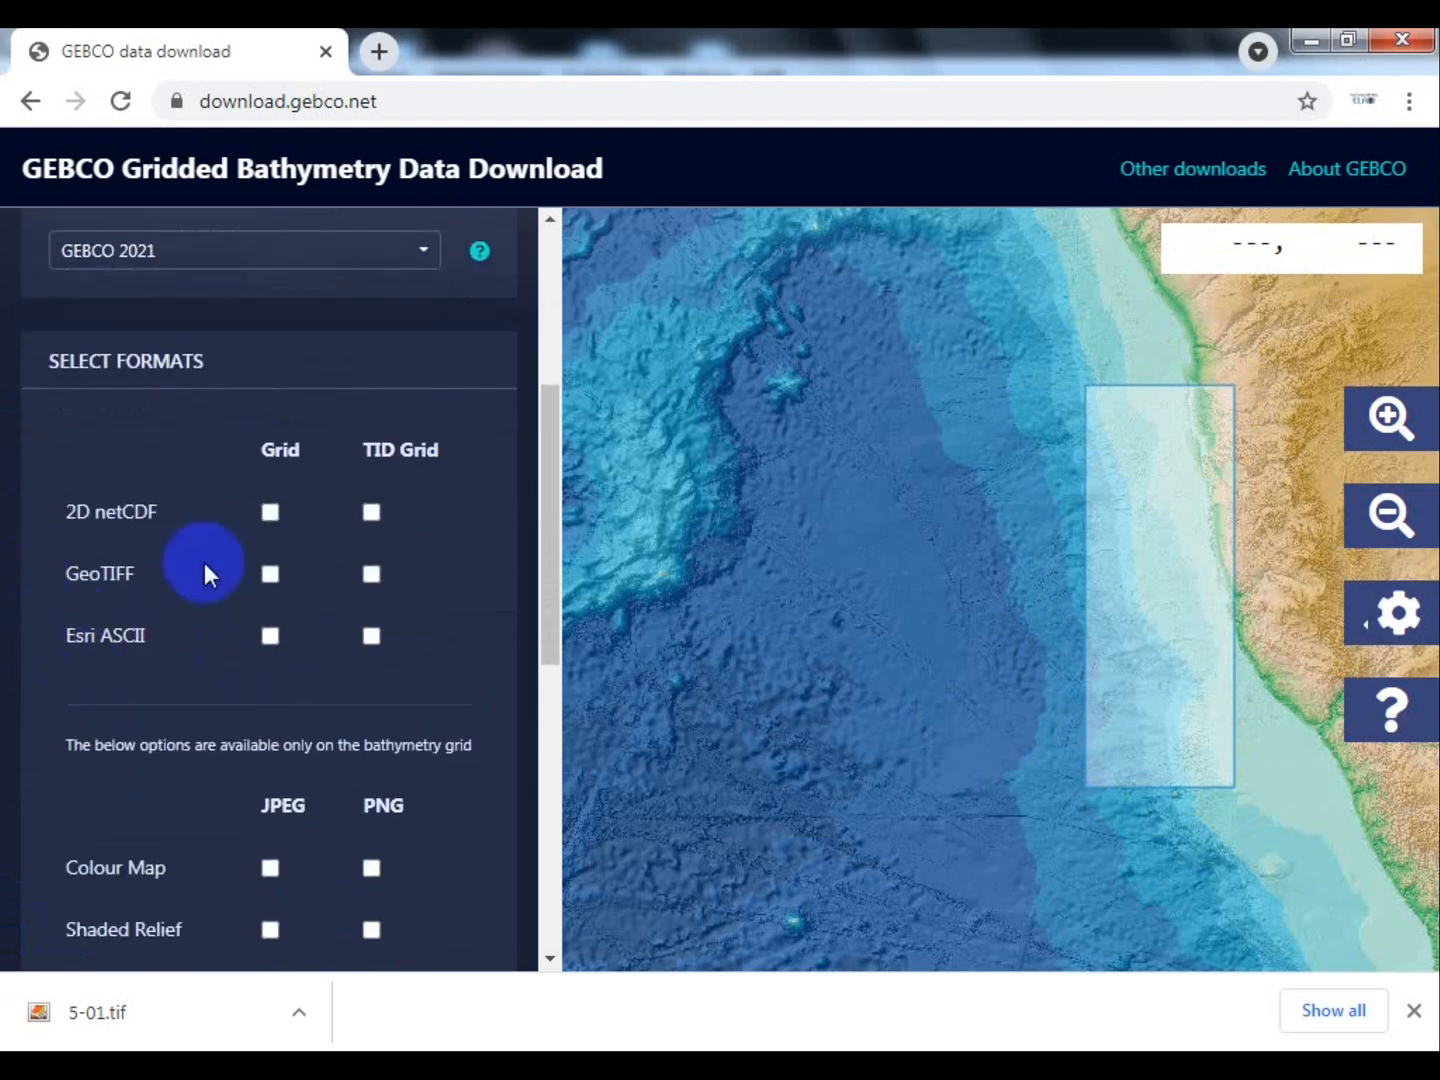
scroll(219, 575, "down", 1)
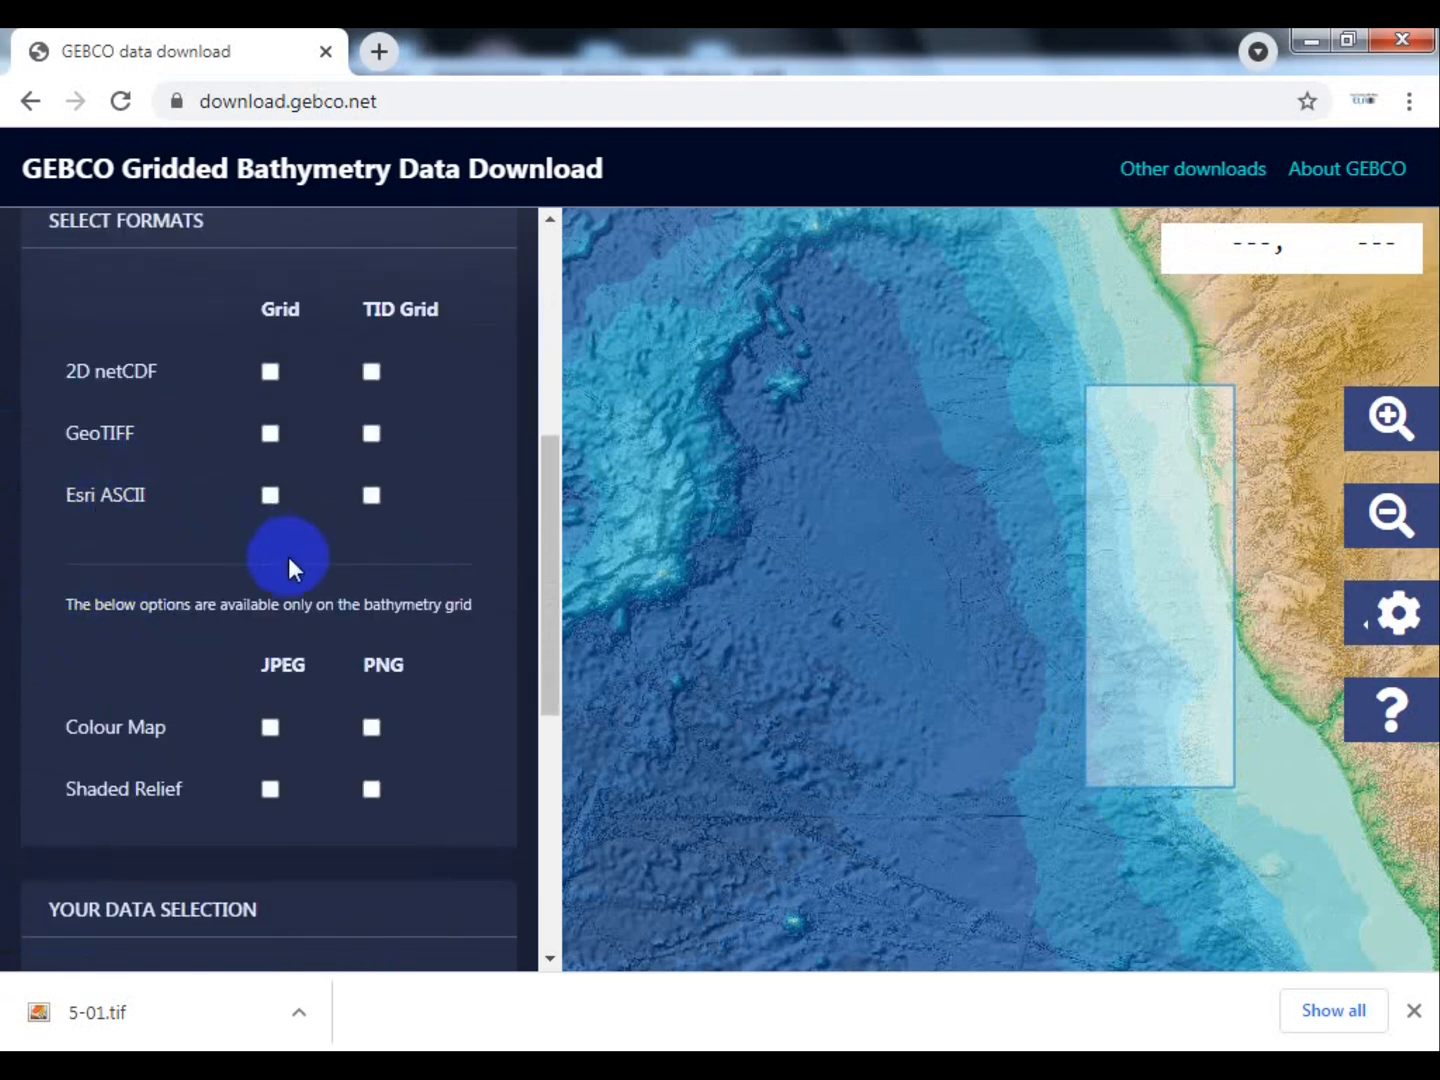
left_click(270, 433)
scroll(256, 746, "down", 4)
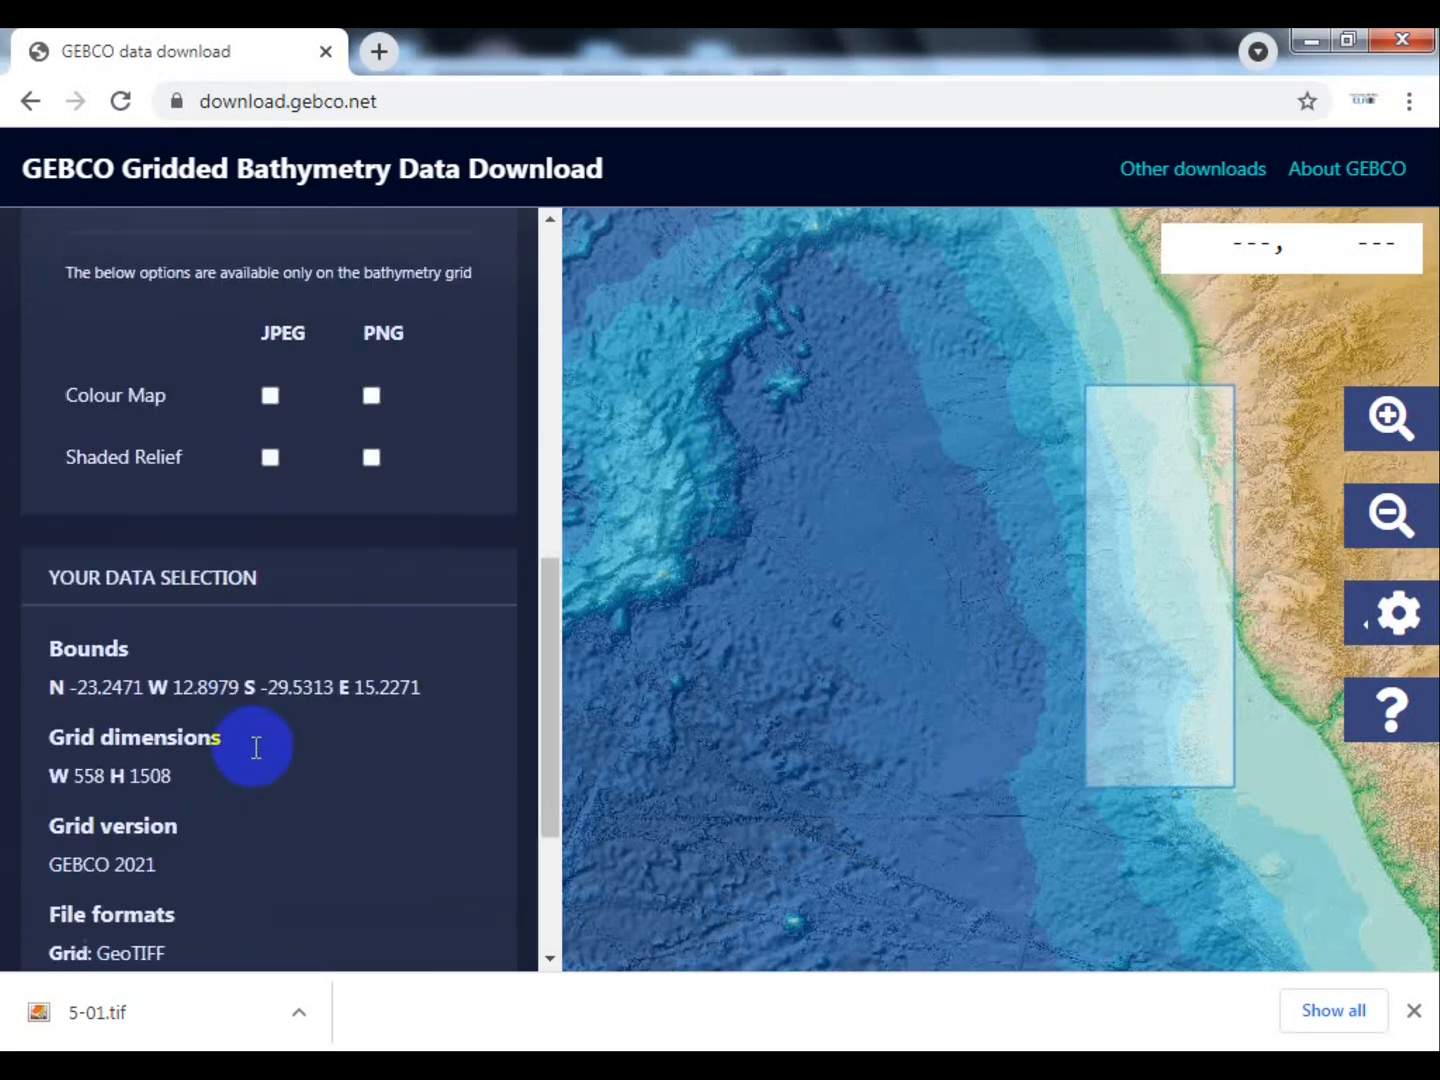
- Add the data selection to the basket and download the basket's contents
scroll(257, 745, "down", 1)
left_click(203, 886)
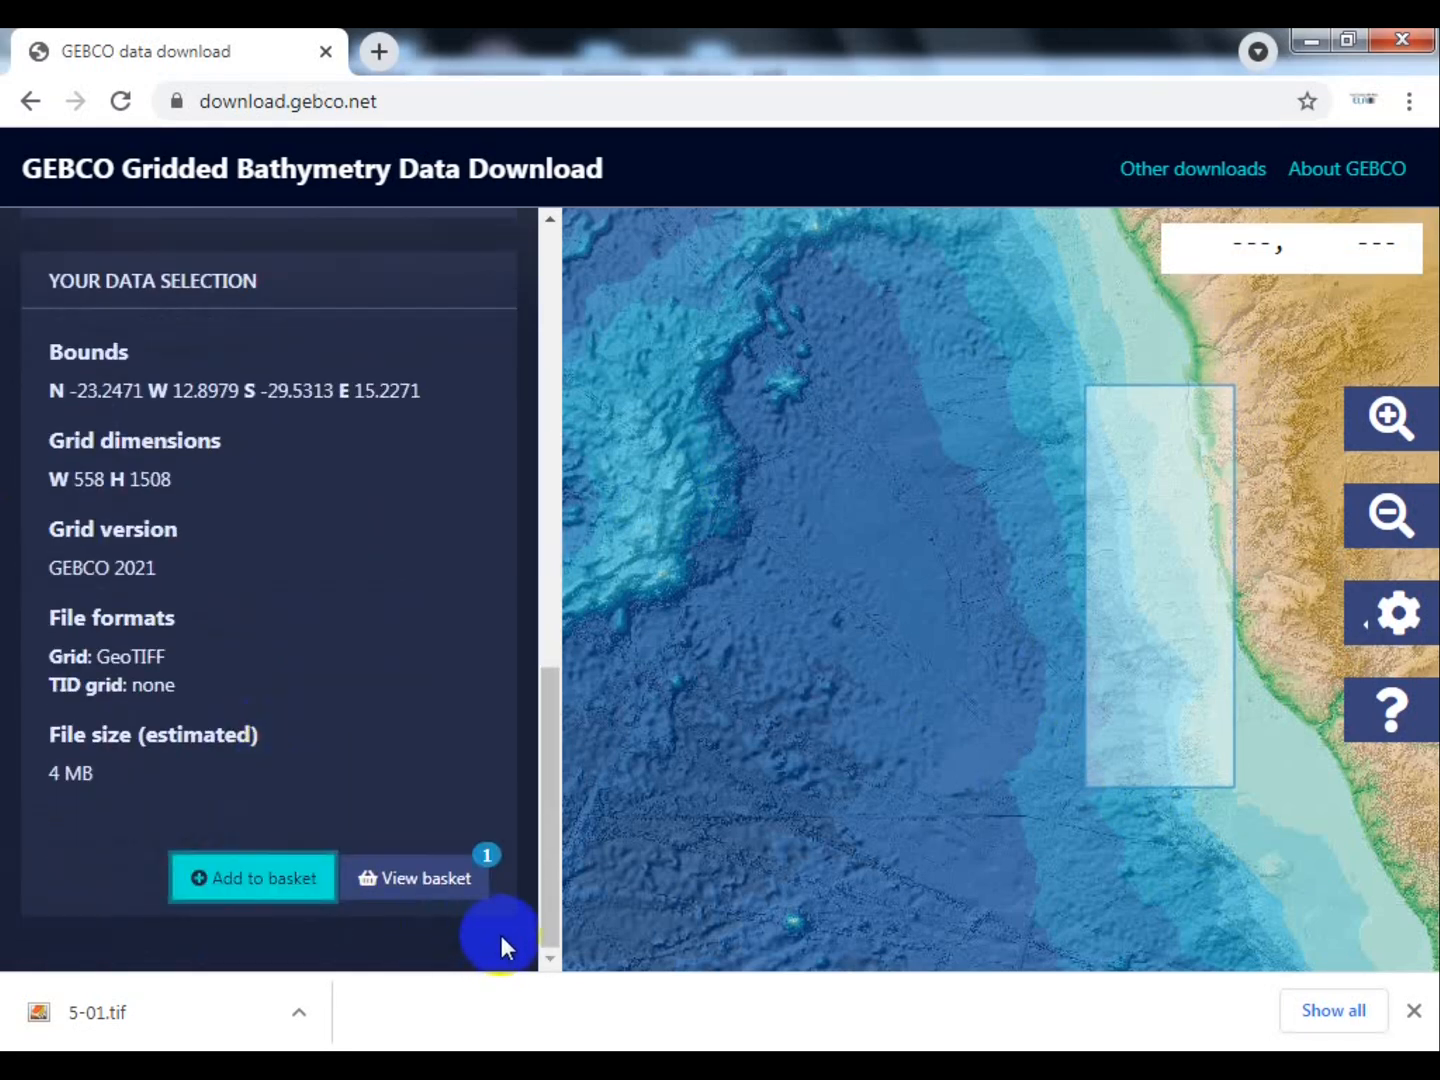
left_click(388, 876)
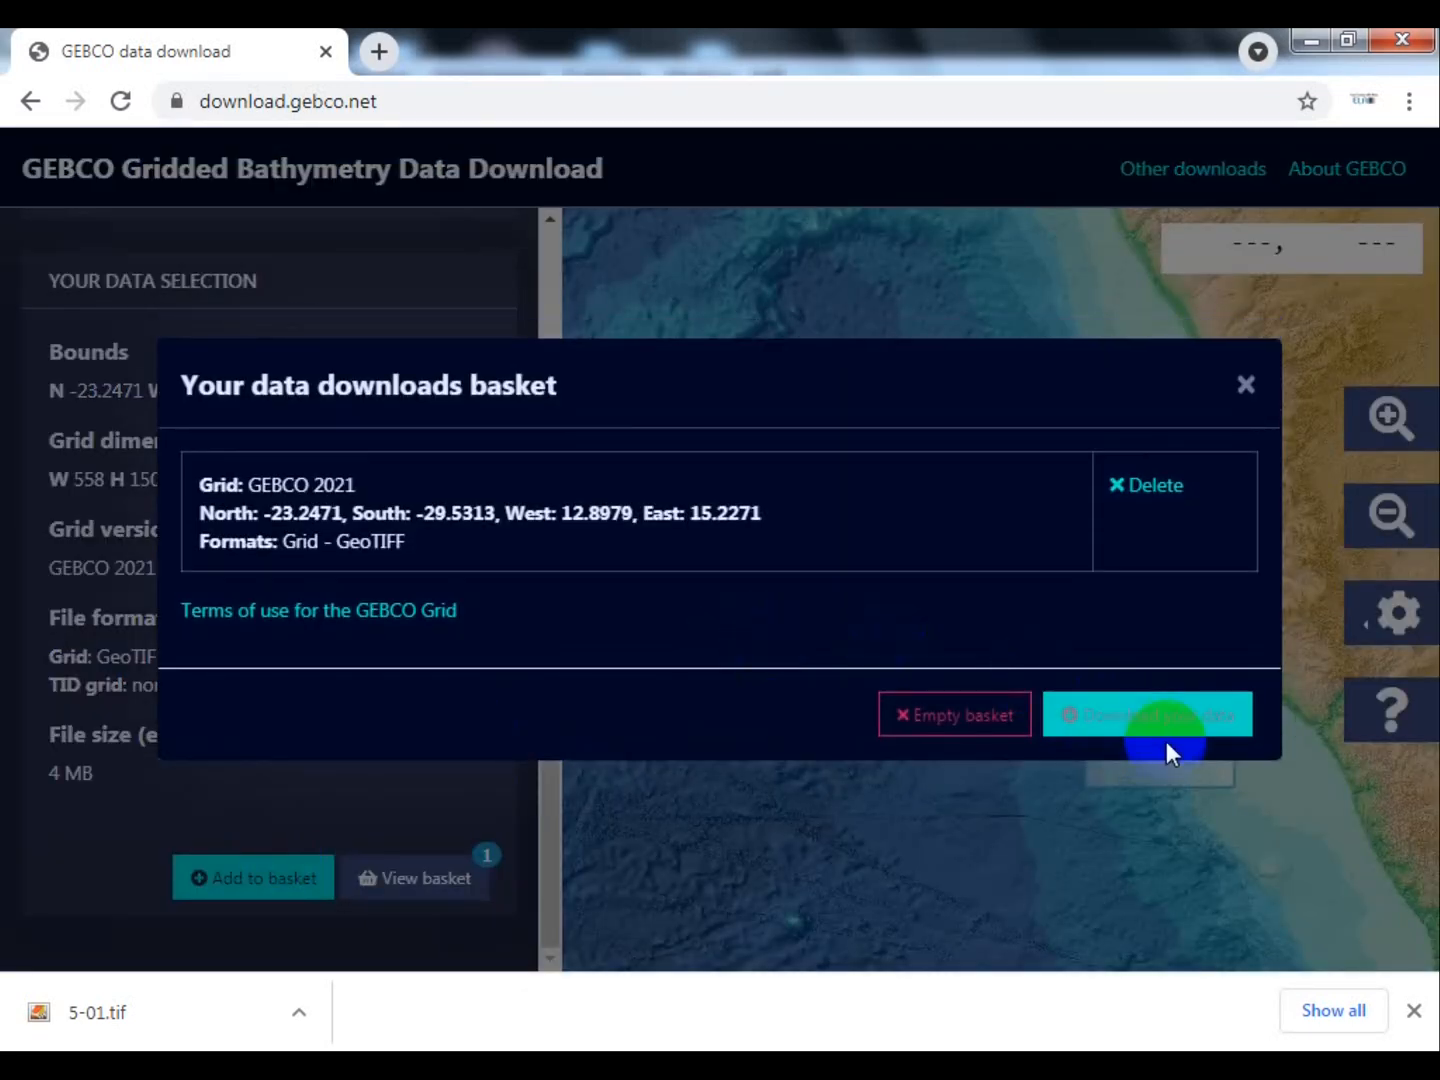
left_click(1140, 725)
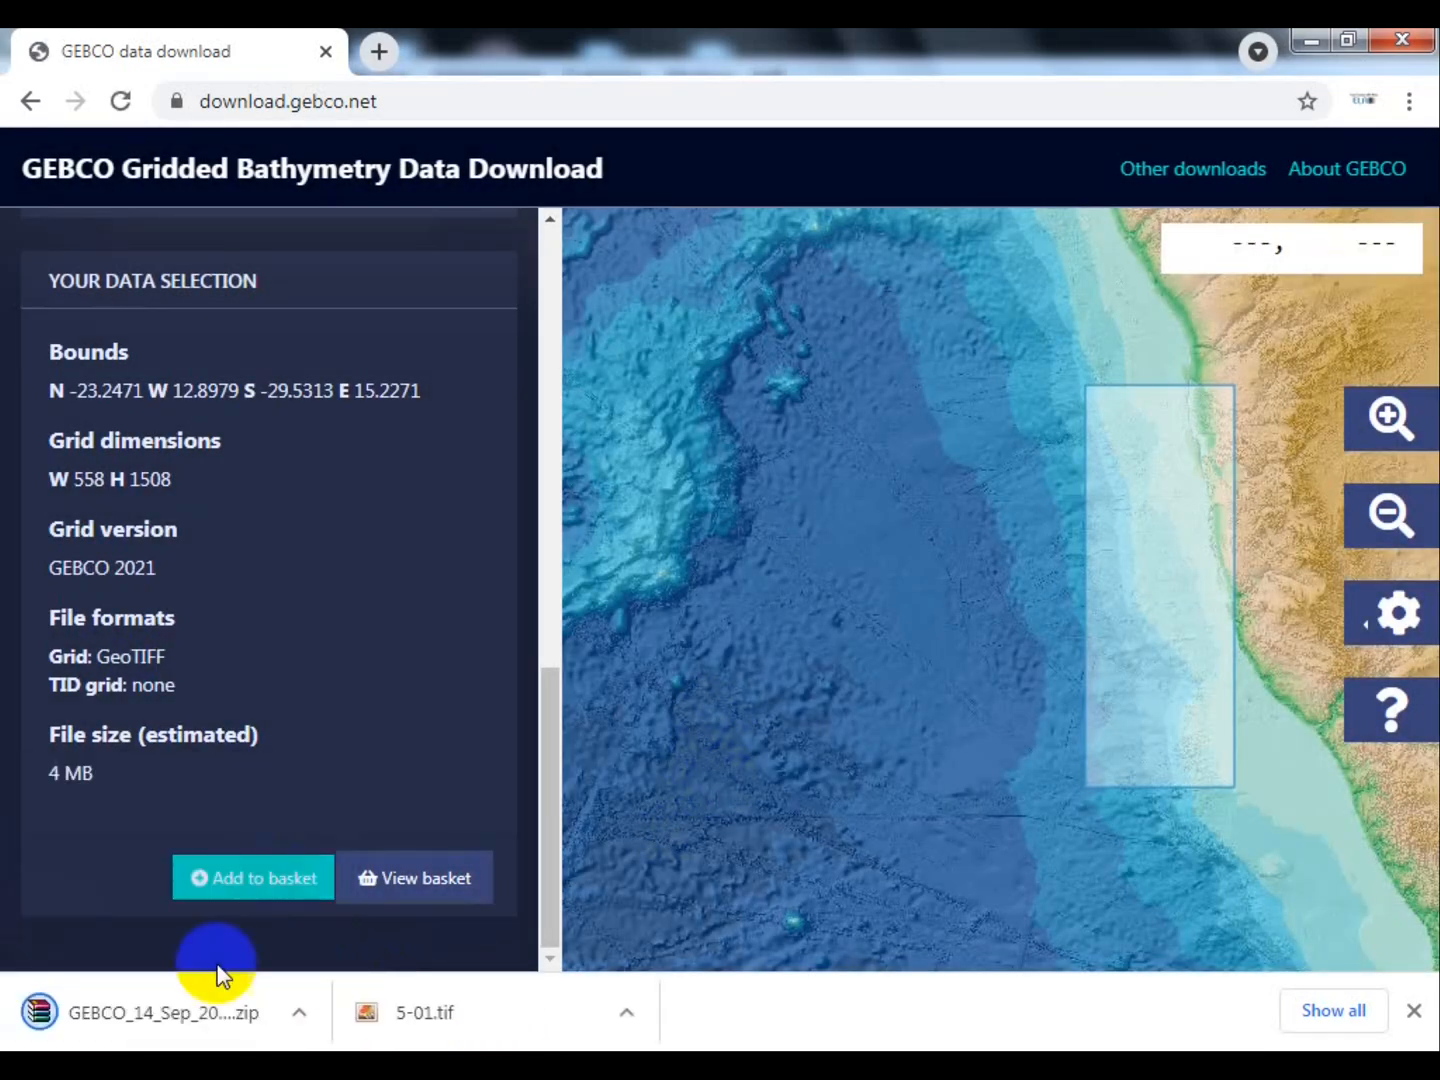
- Open the downloaded GEBCO zip archive and extract its folder to F:\GEBCO
left_click(152, 1022)
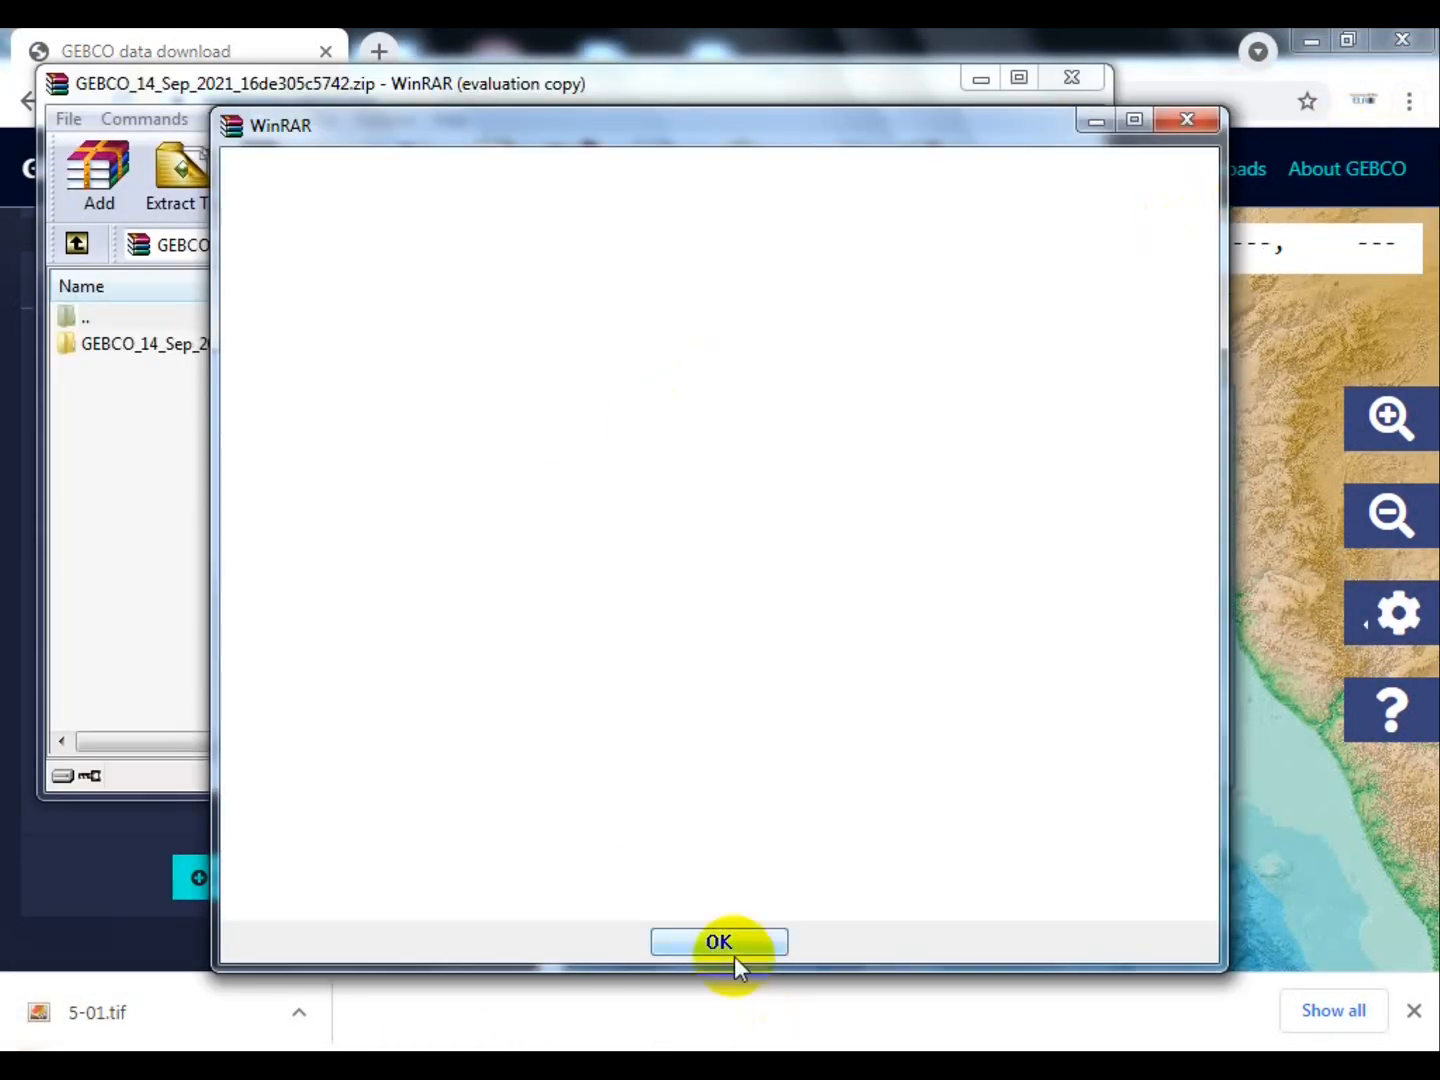
left_click(744, 941)
left_click(147, 350)
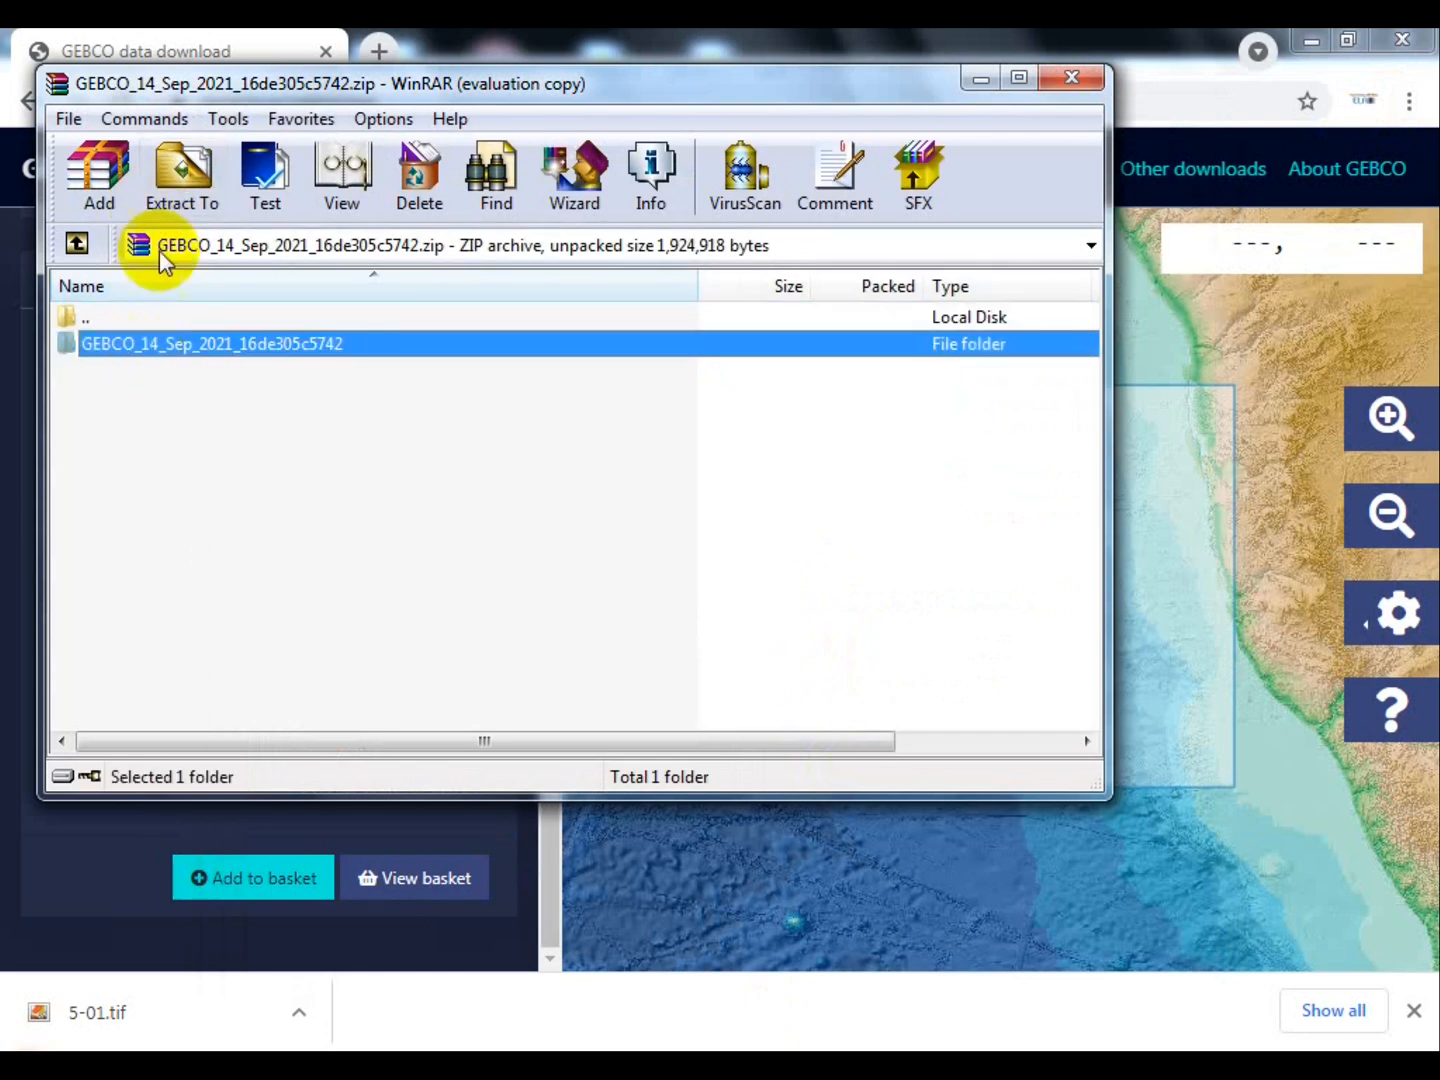
left_click(184, 172)
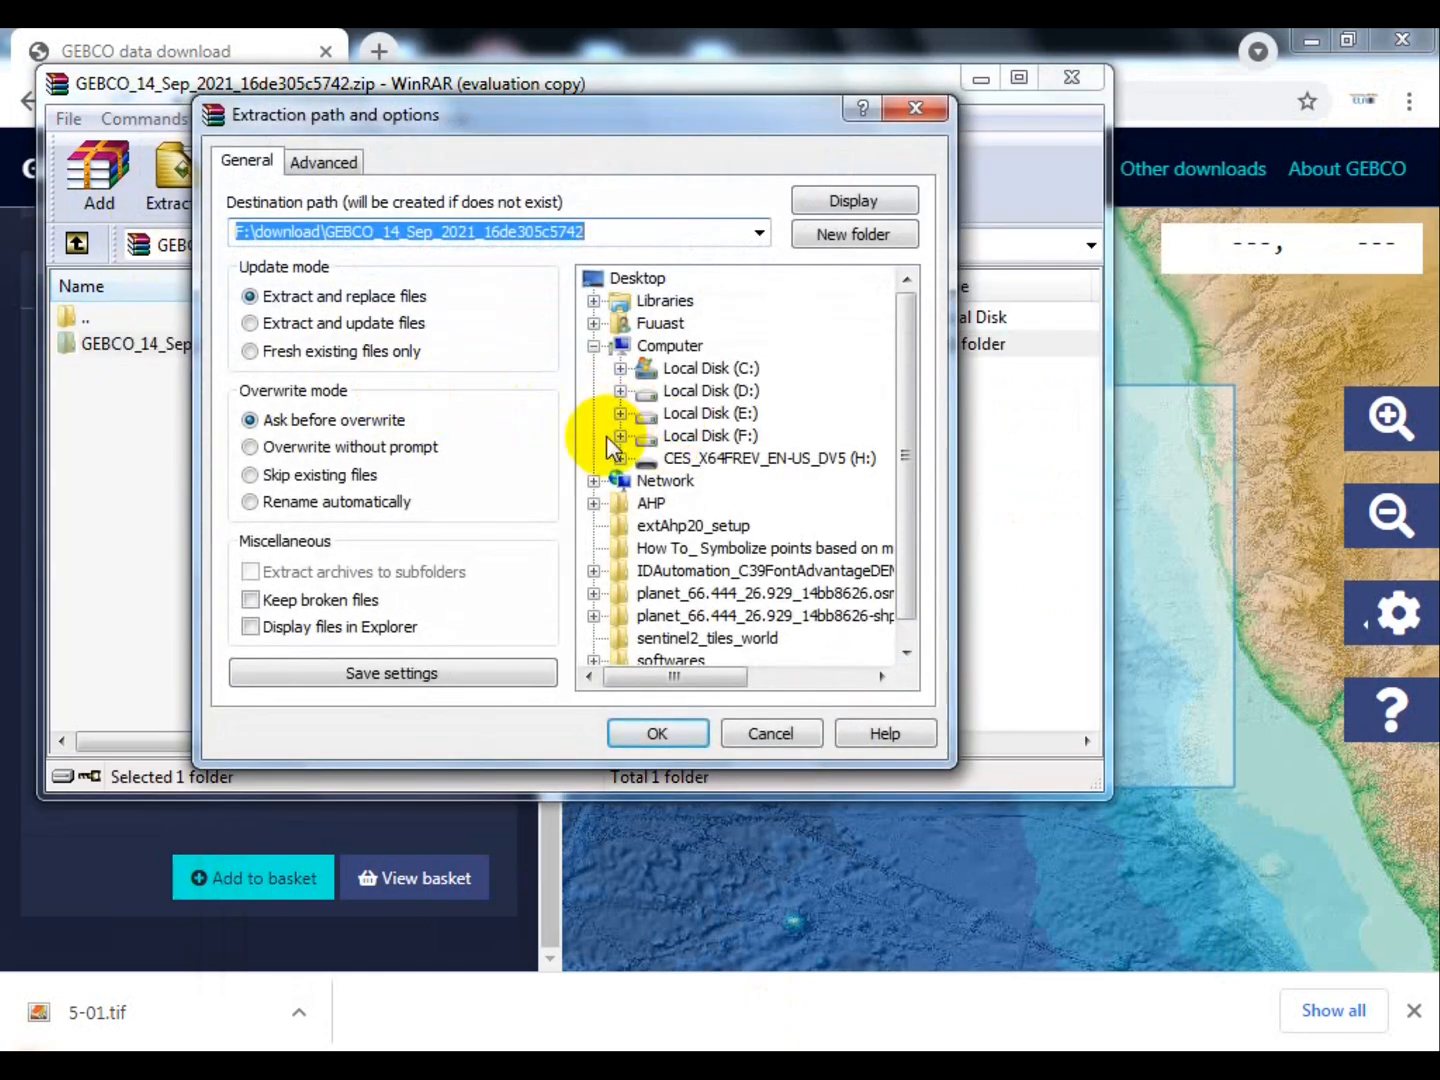
left_click(620, 435)
left_click(679, 482)
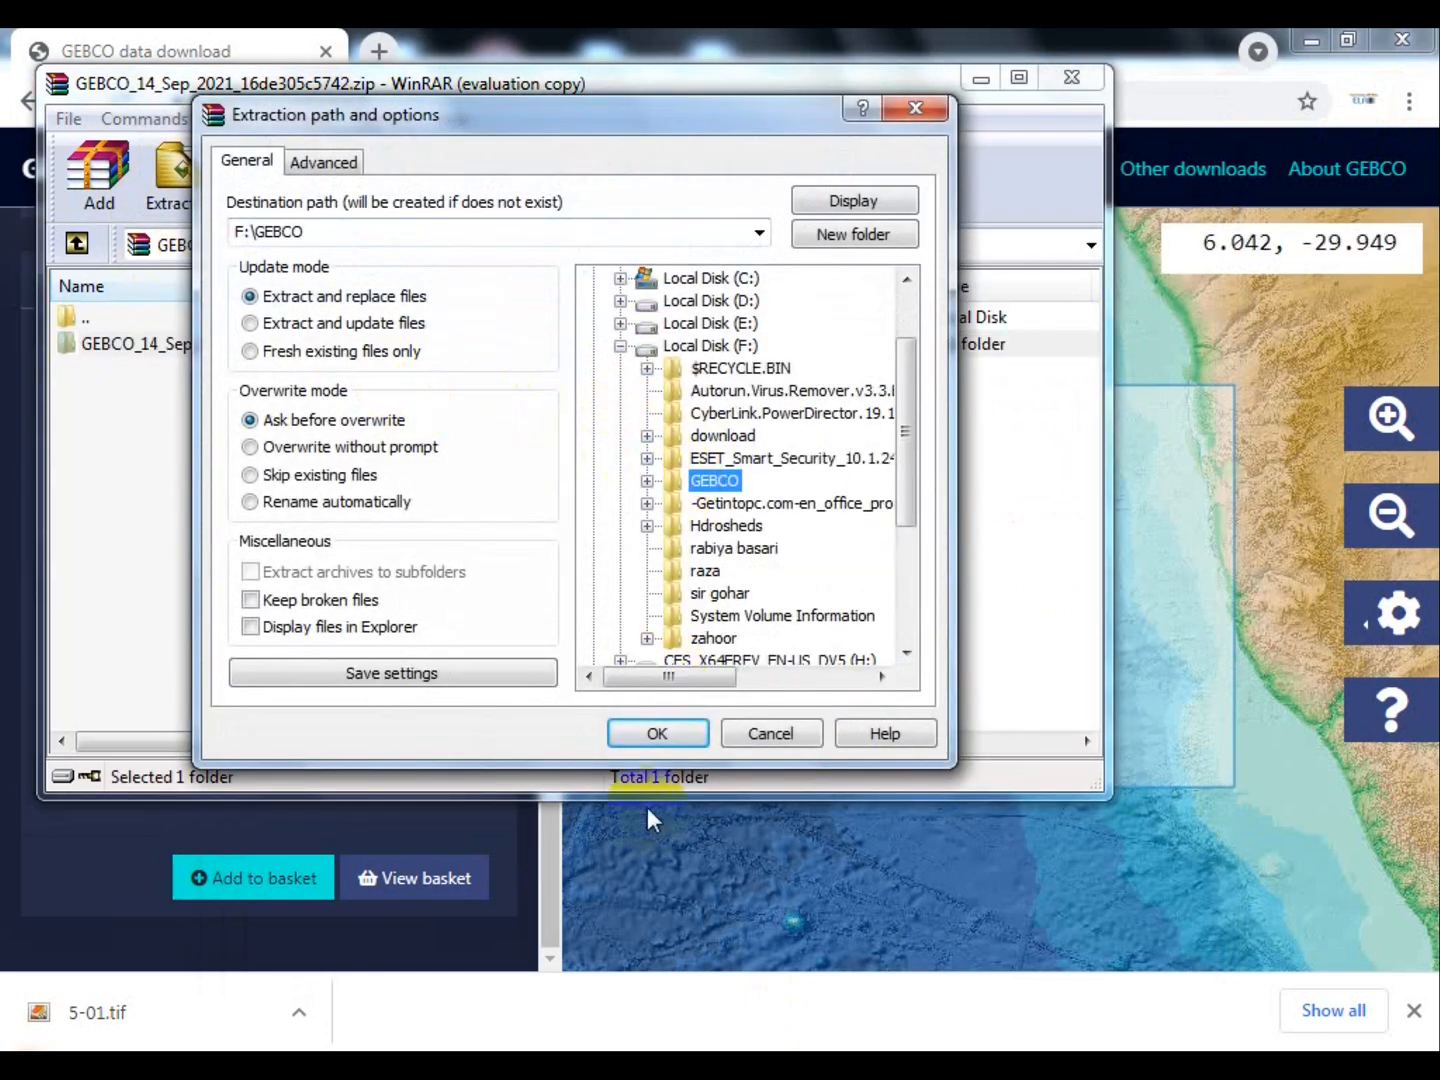
left_click(660, 730)
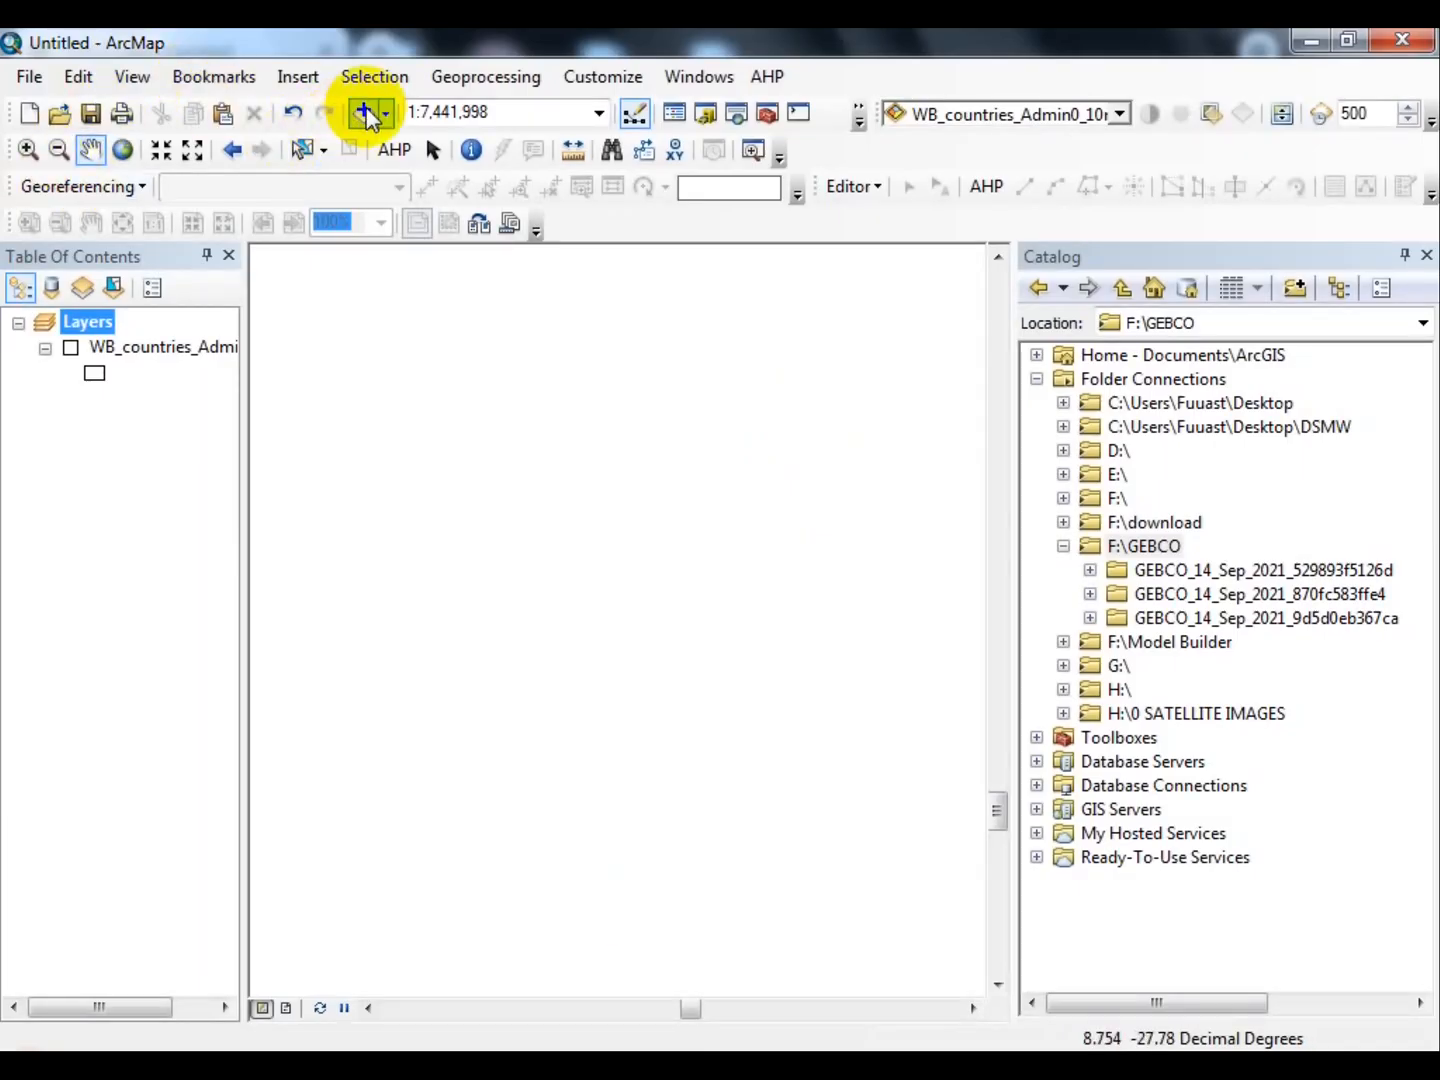
- In ArcMap, add the gebco_2021 GeoTIFF from the extracted GEBCO_14_Sep_2021_16de305c5742 folder to the map
left_click(364, 110)
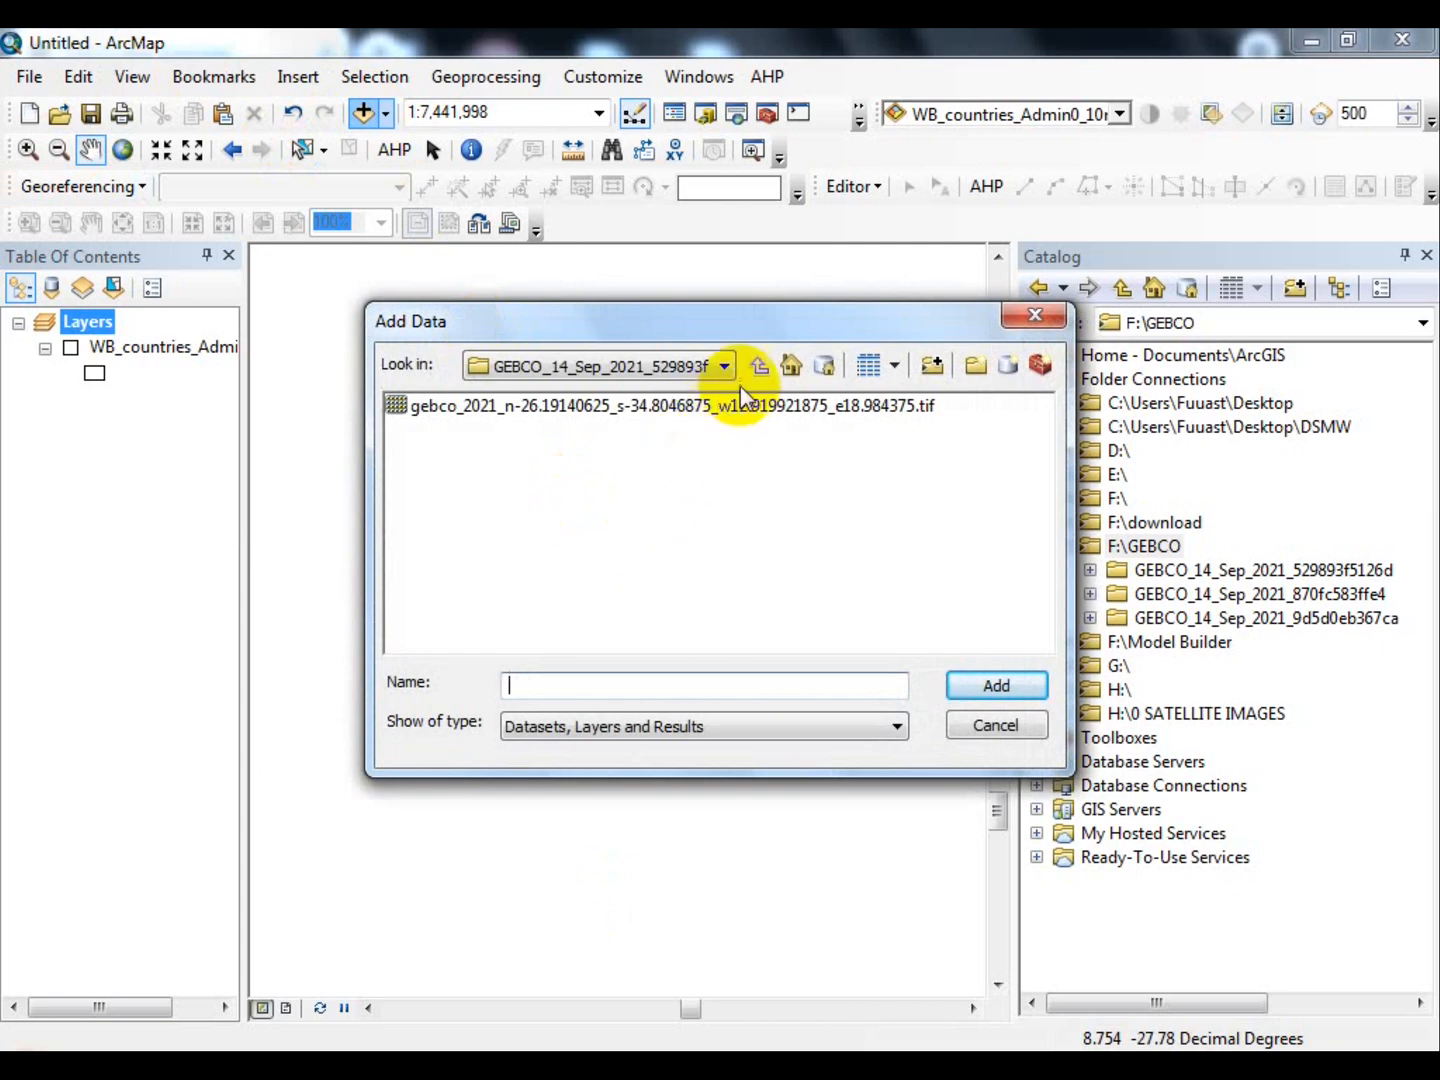
left_click(758, 365)
double_click(679, 404)
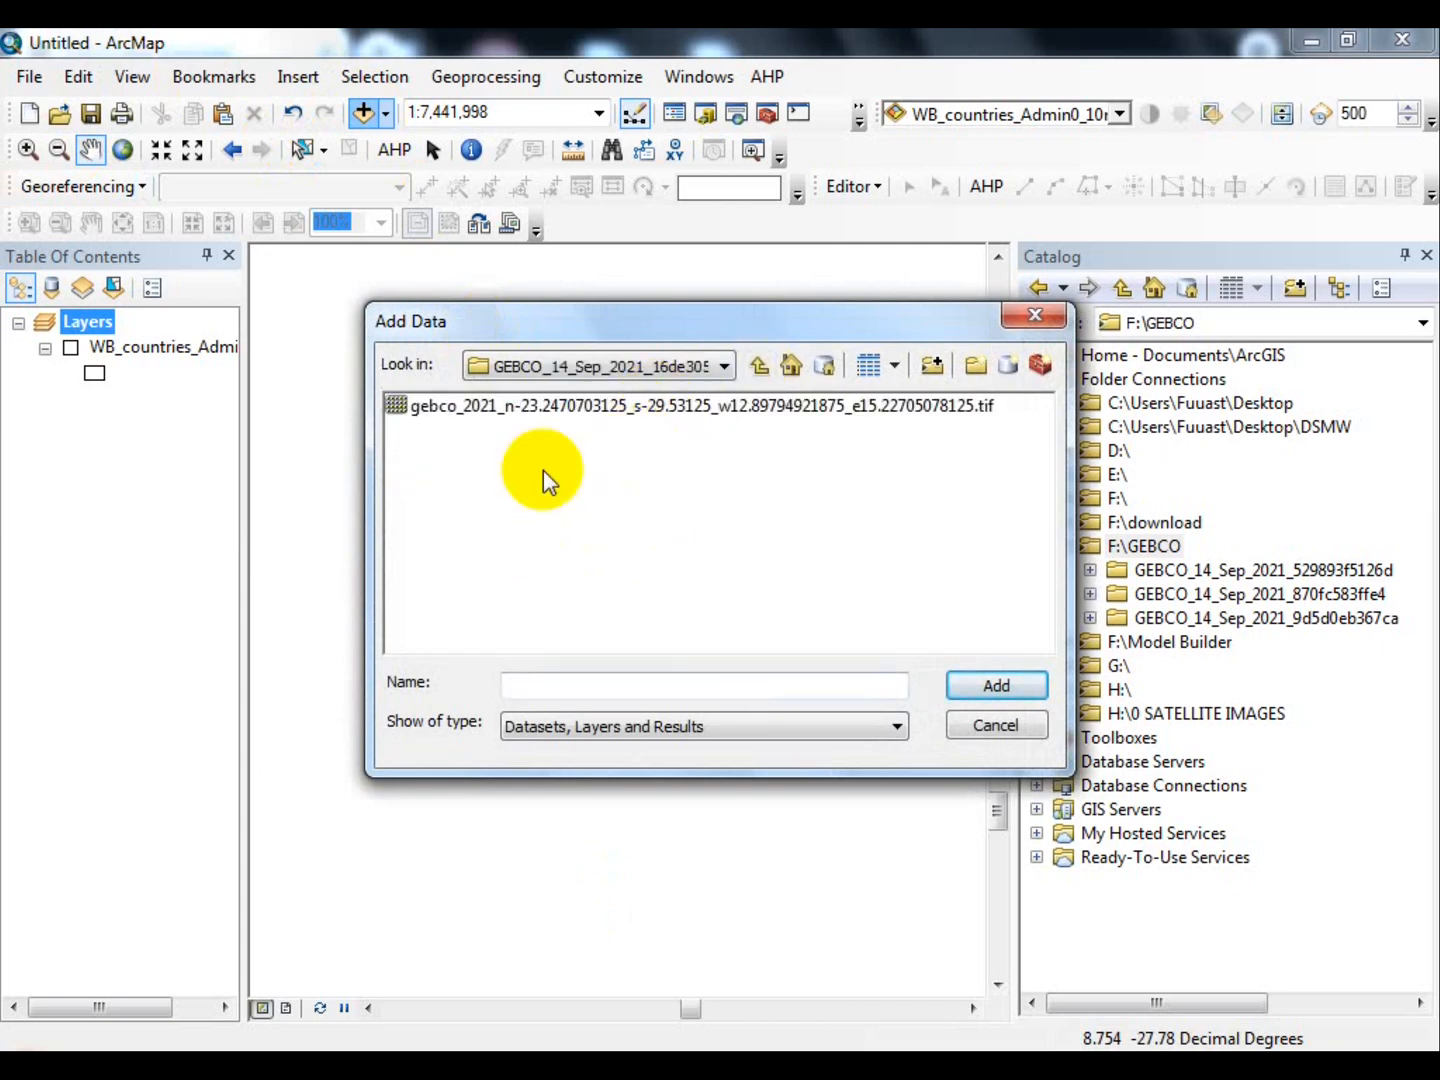
left_click(564, 406)
left_click(995, 685)
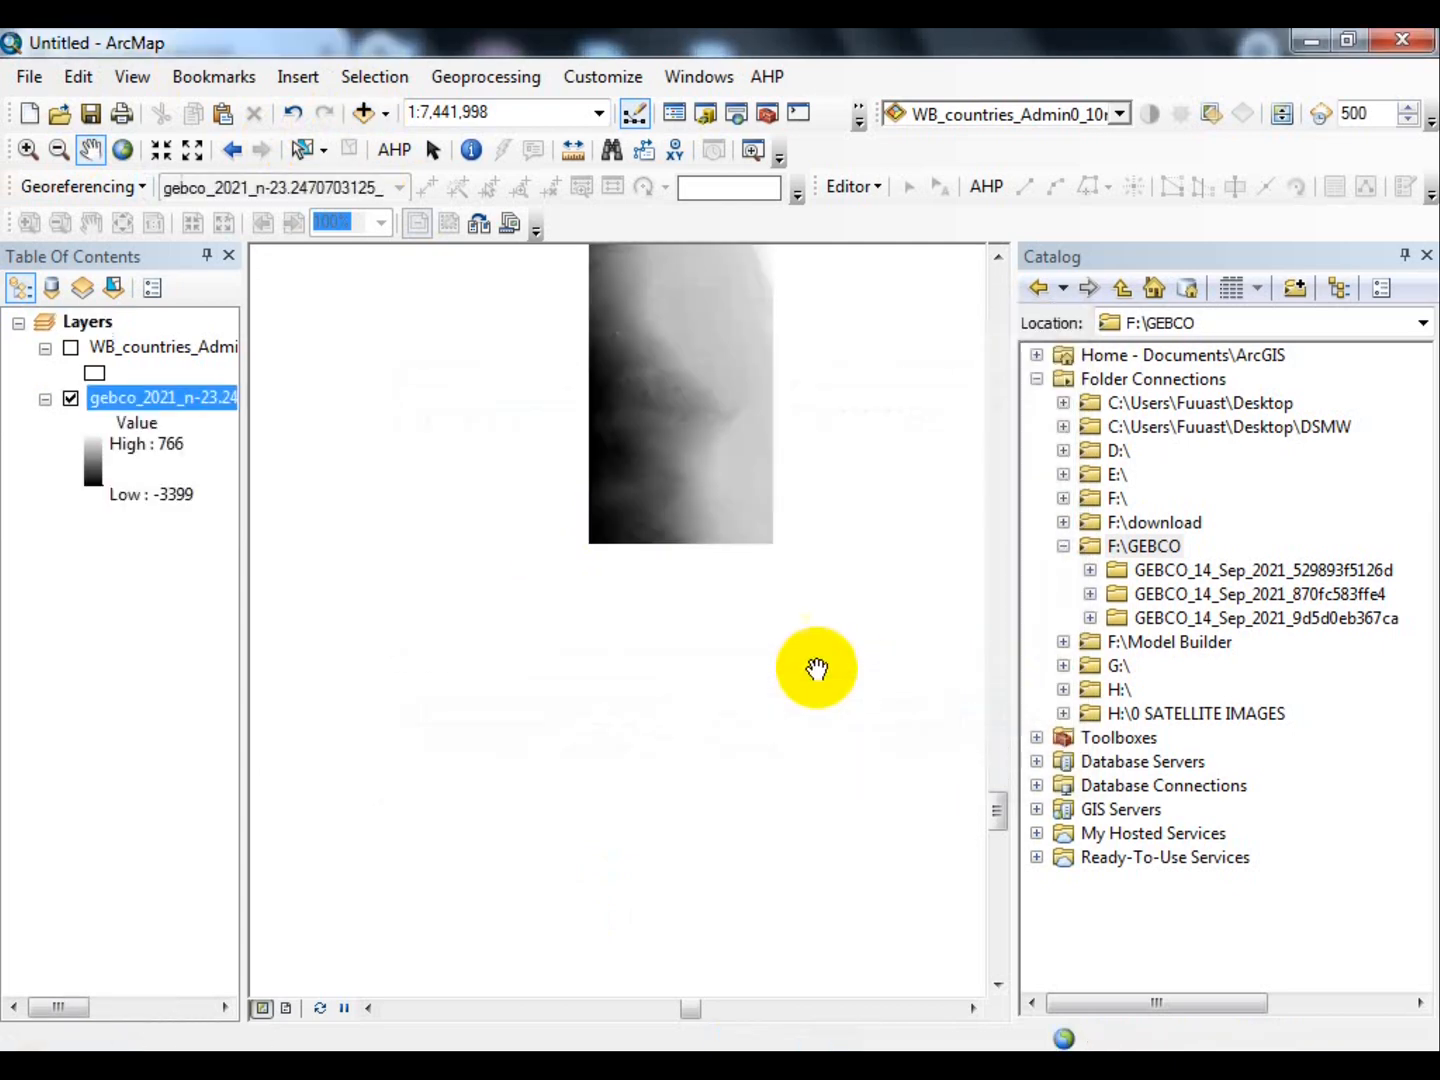
- Display the gebco_2021 raster with Classified symbology, computing the histogram it requires, and apply the classes to the map
left_click_drag(624, 391, 559, 626)
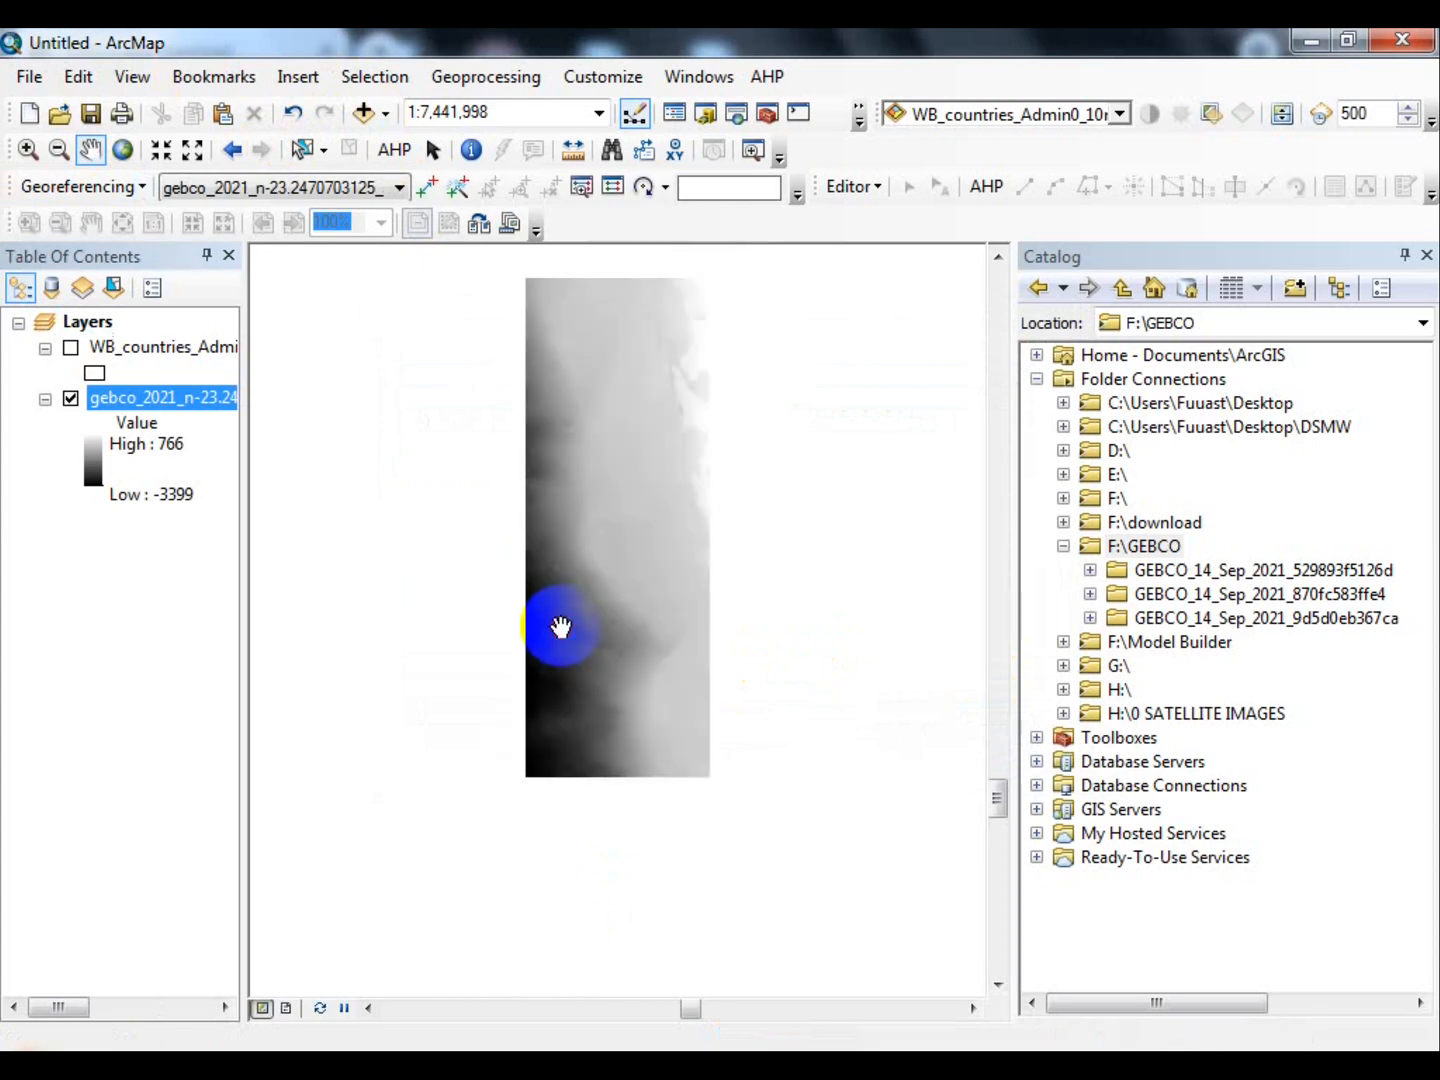
right_click(140, 398)
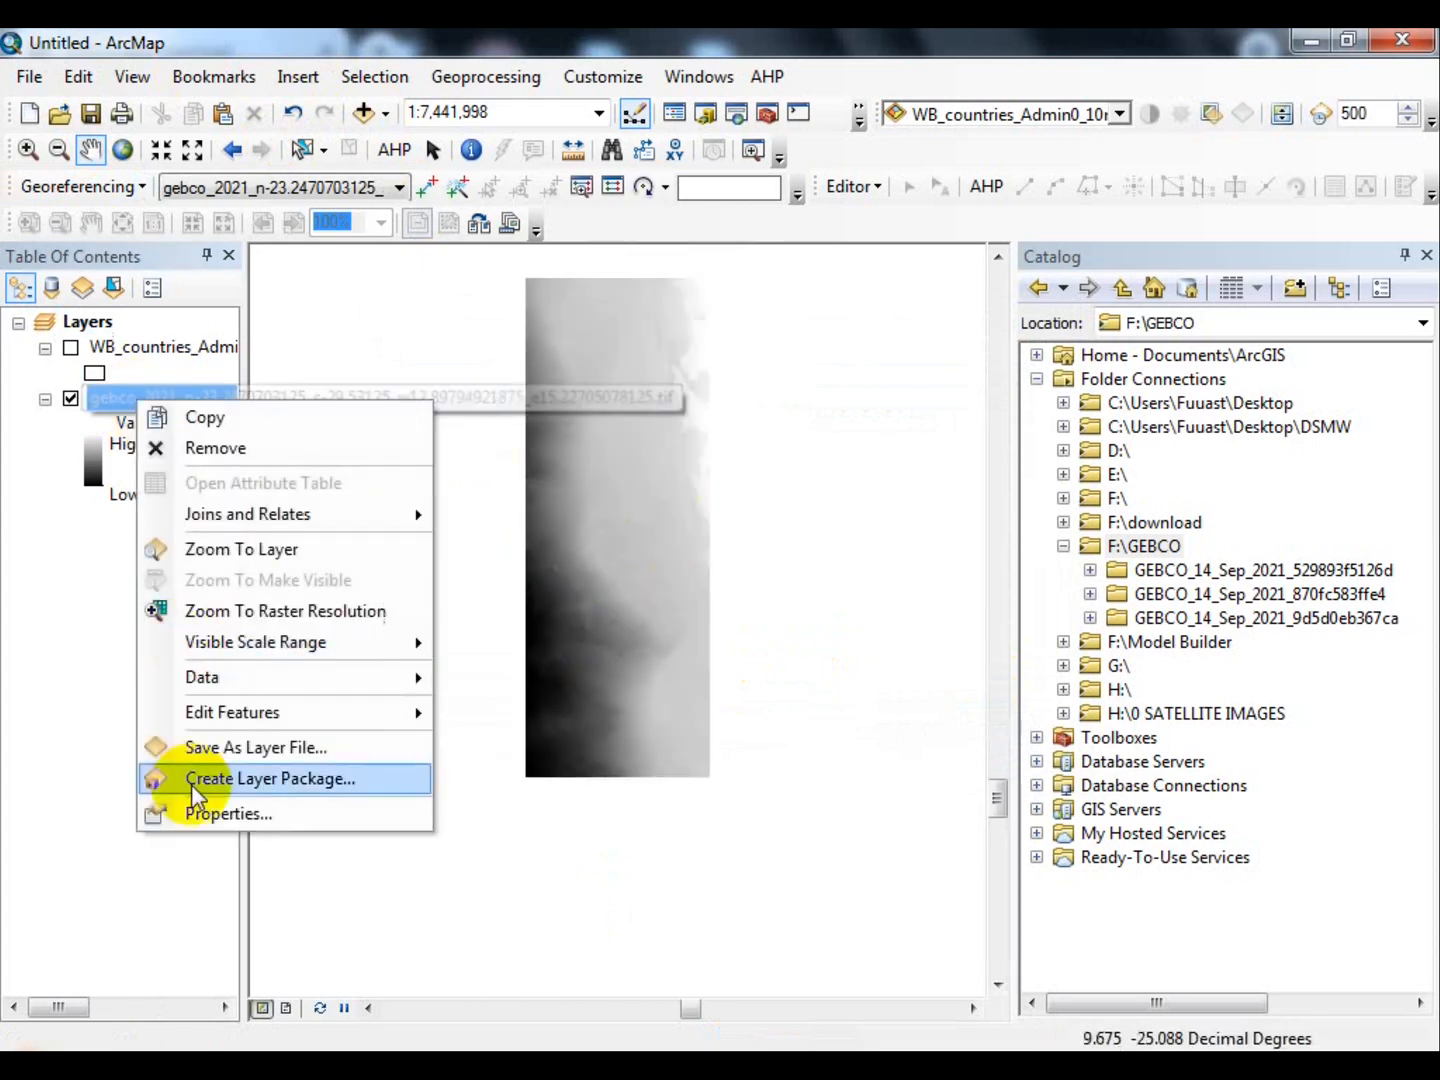
left_click(205, 815)
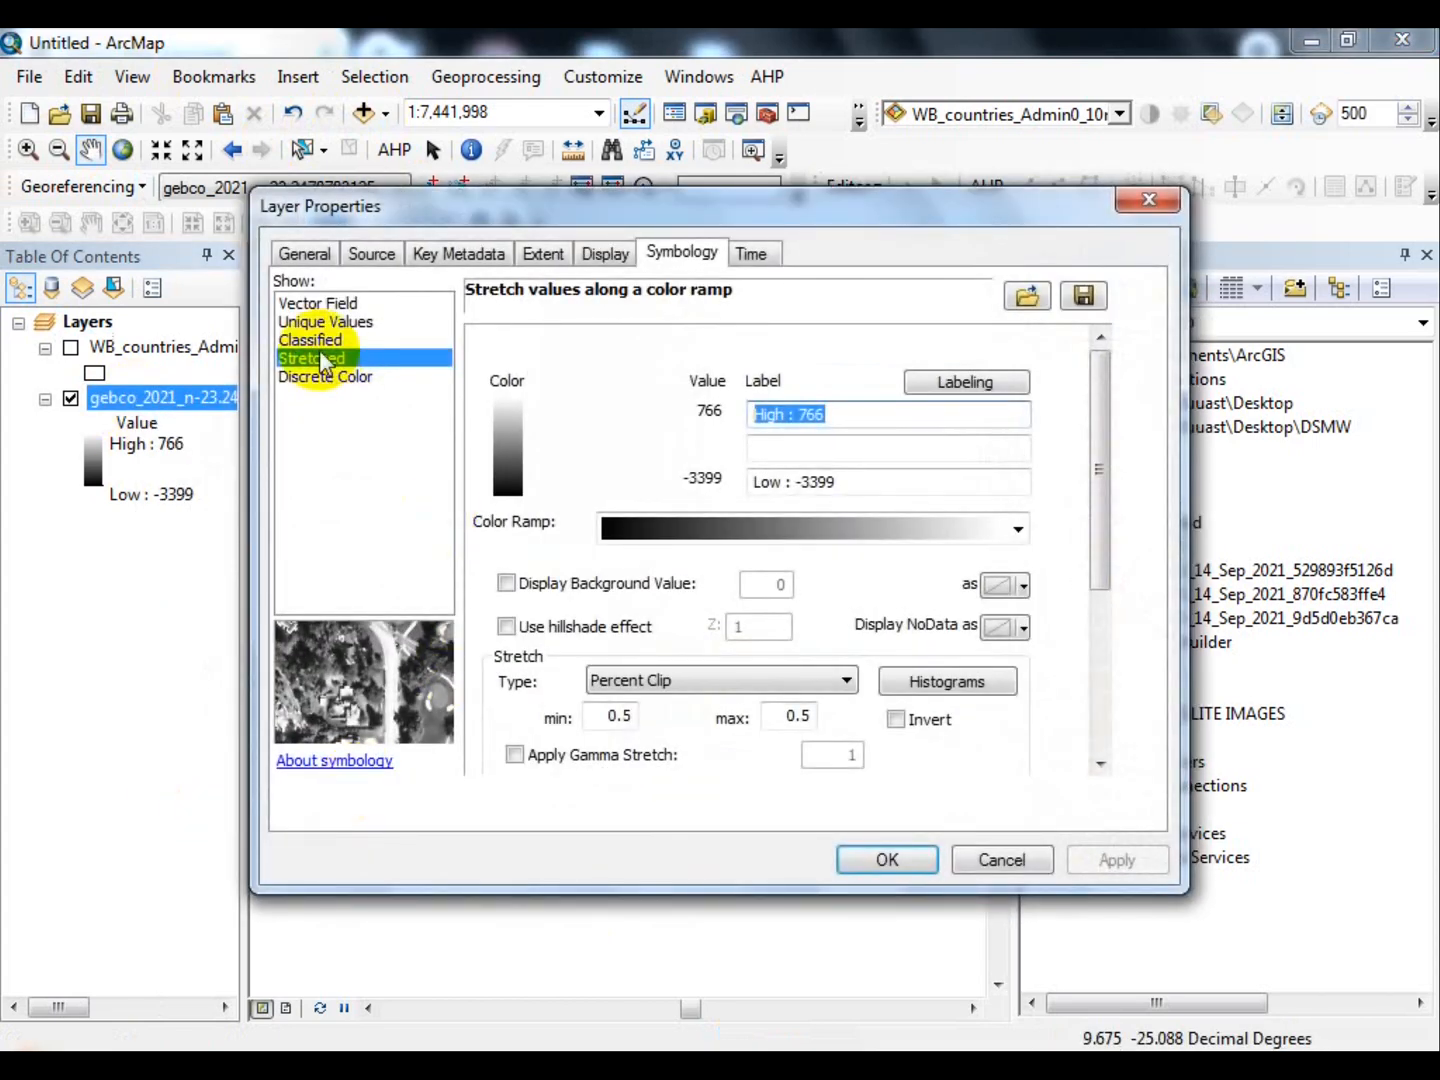
left_click(310, 340)
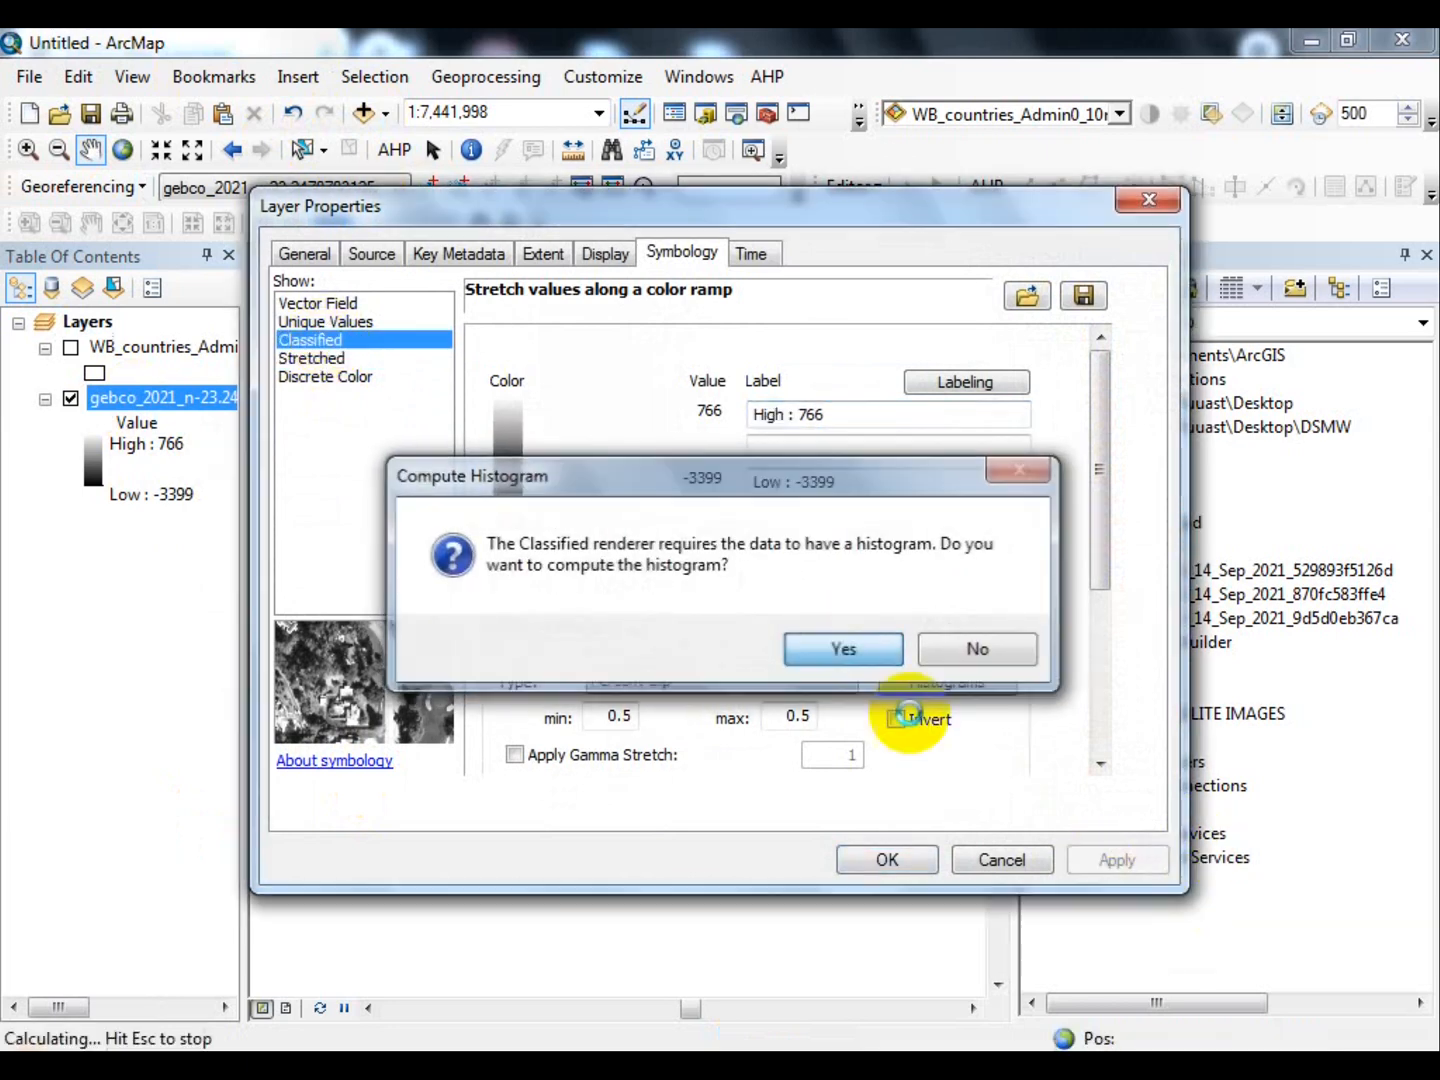
left_click(841, 645)
left_click(1078, 867)
left_click(887, 860)
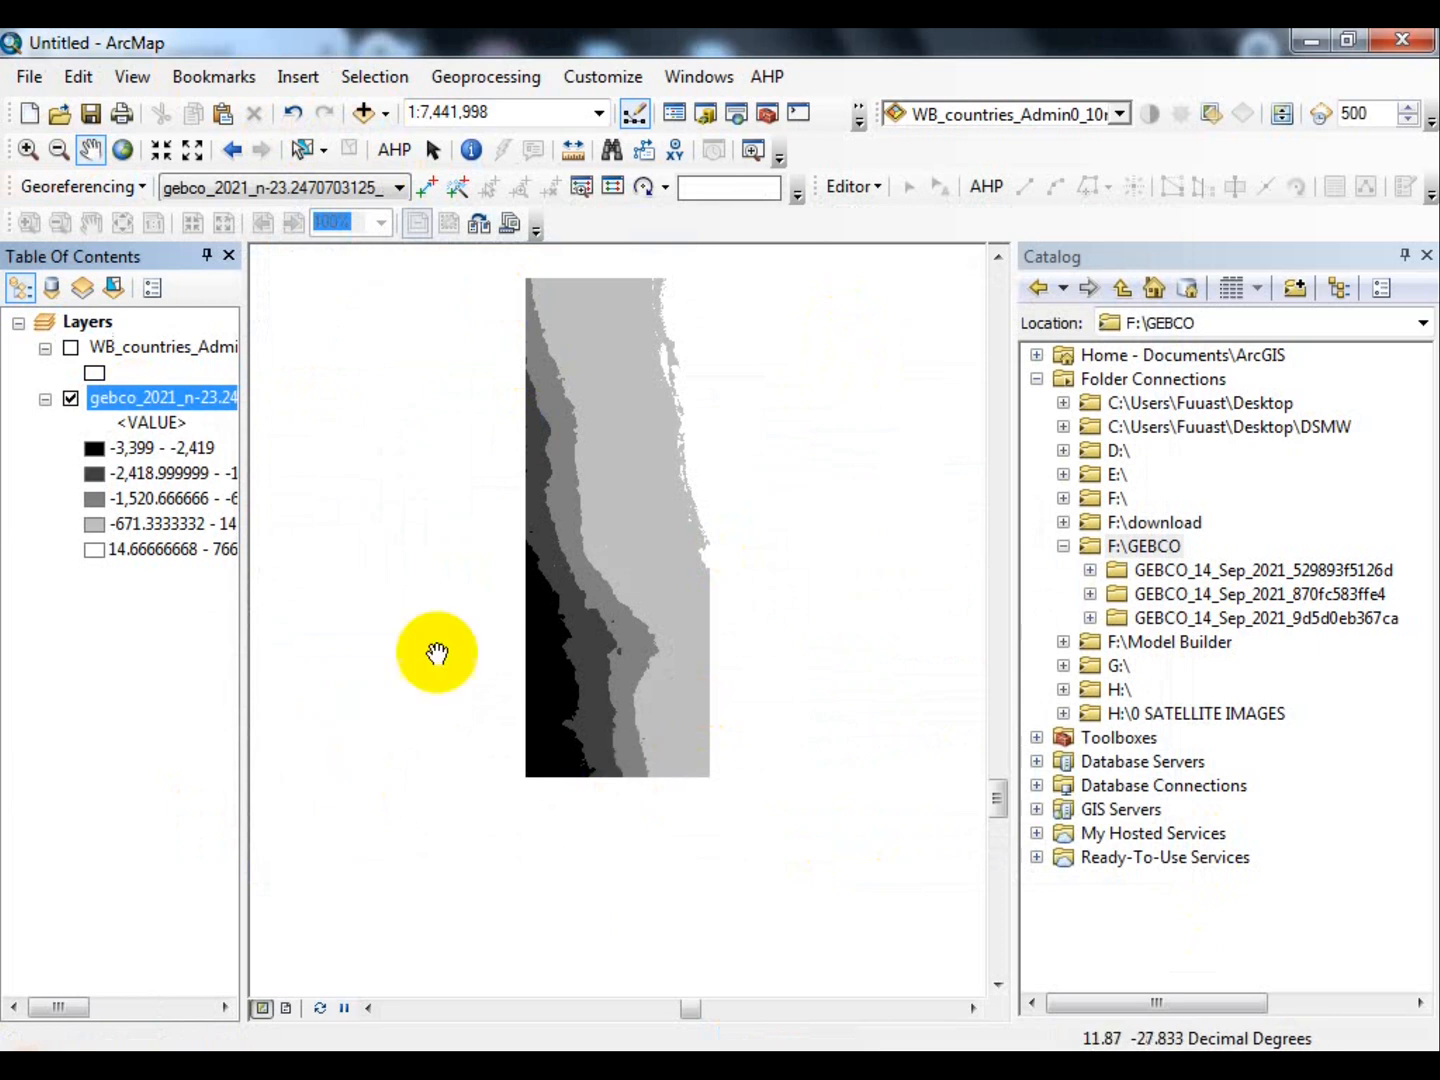
left_click(570, 466)
left_click_drag(570, 466, 572, 520)
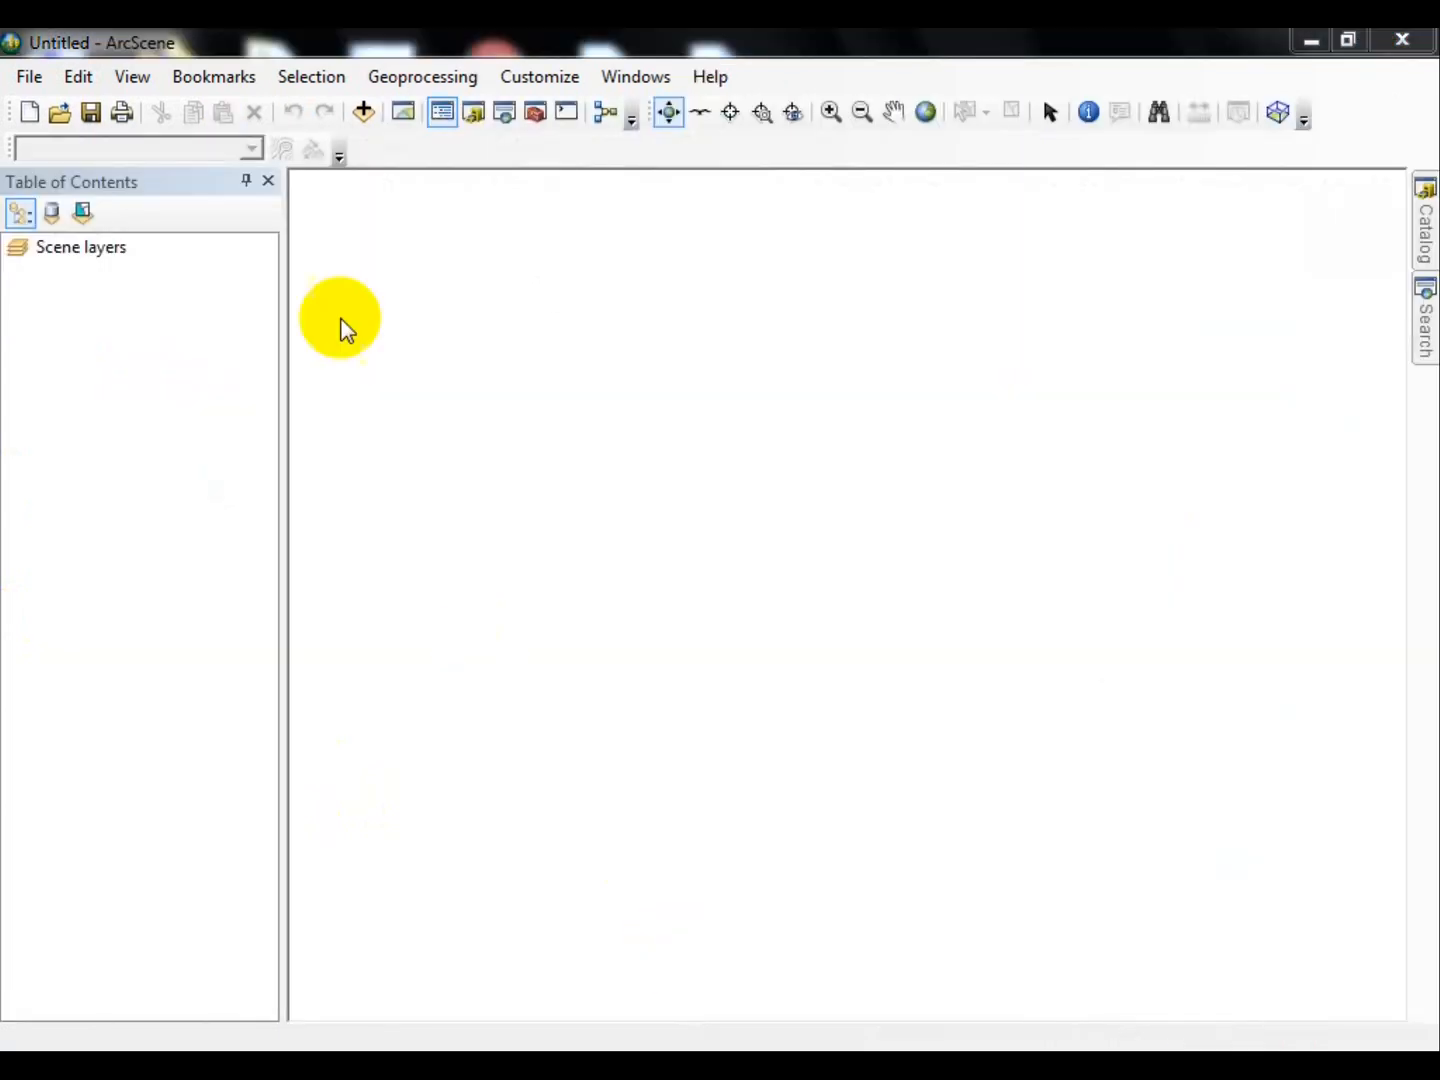
- Switch to ArcScene and add the gebco_2021 GeoTIFF from the GEBCO_14_Sep_2021_16de305c5742 folder to the empty scene
left_click(362, 112)
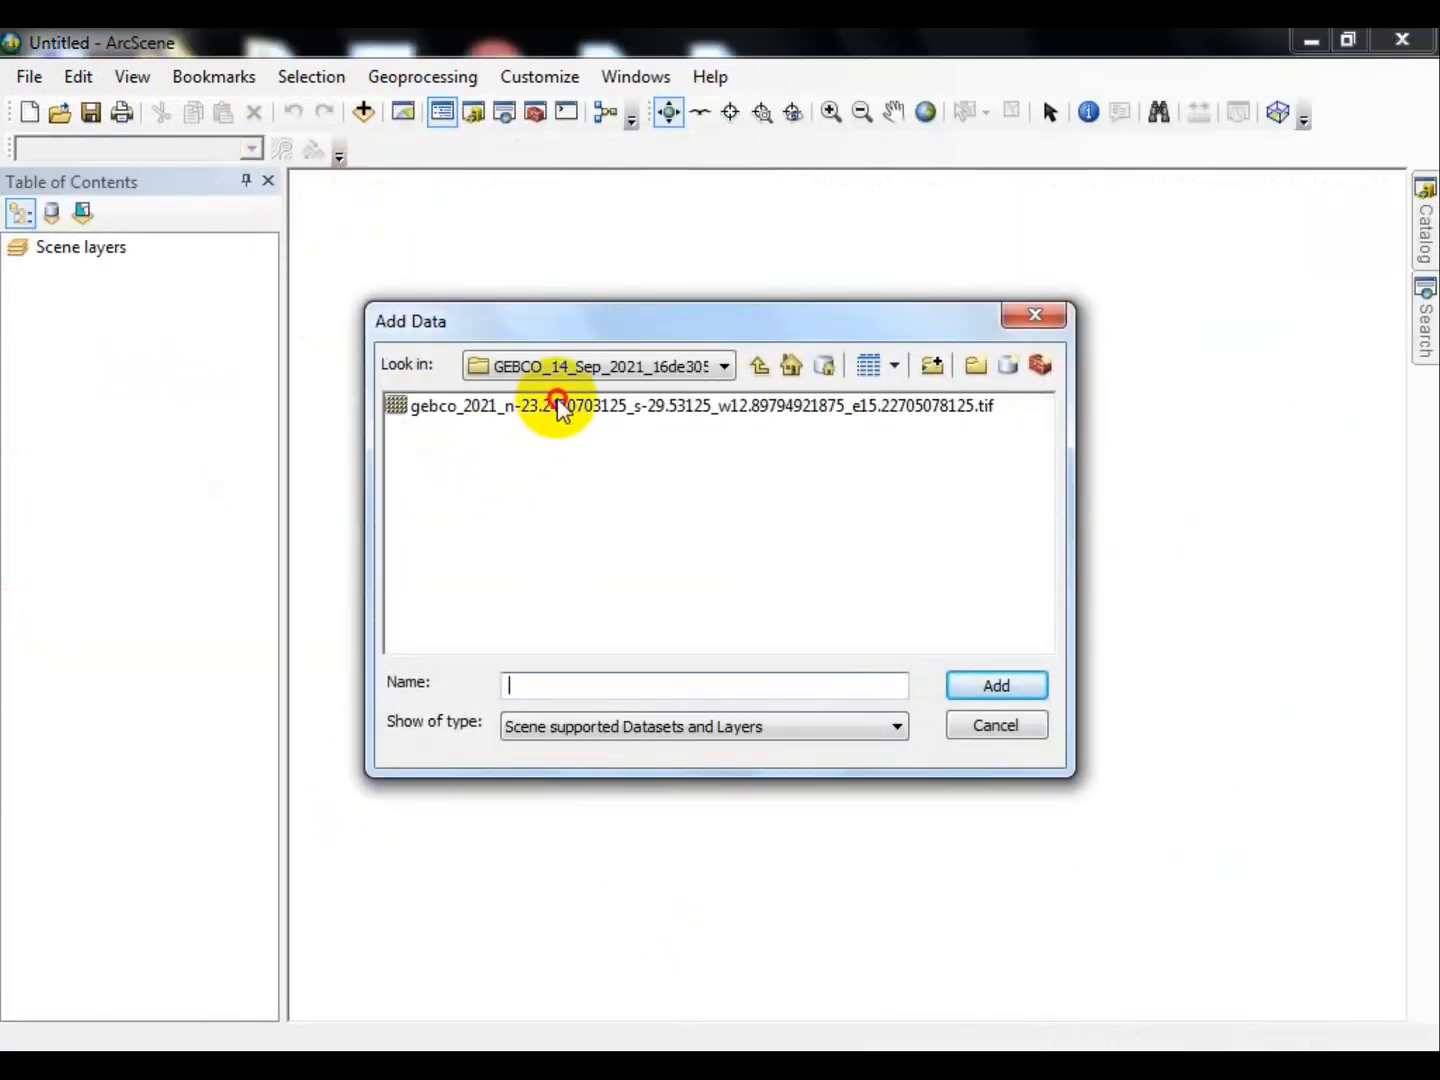
left_click(555, 407)
left_click(975, 682)
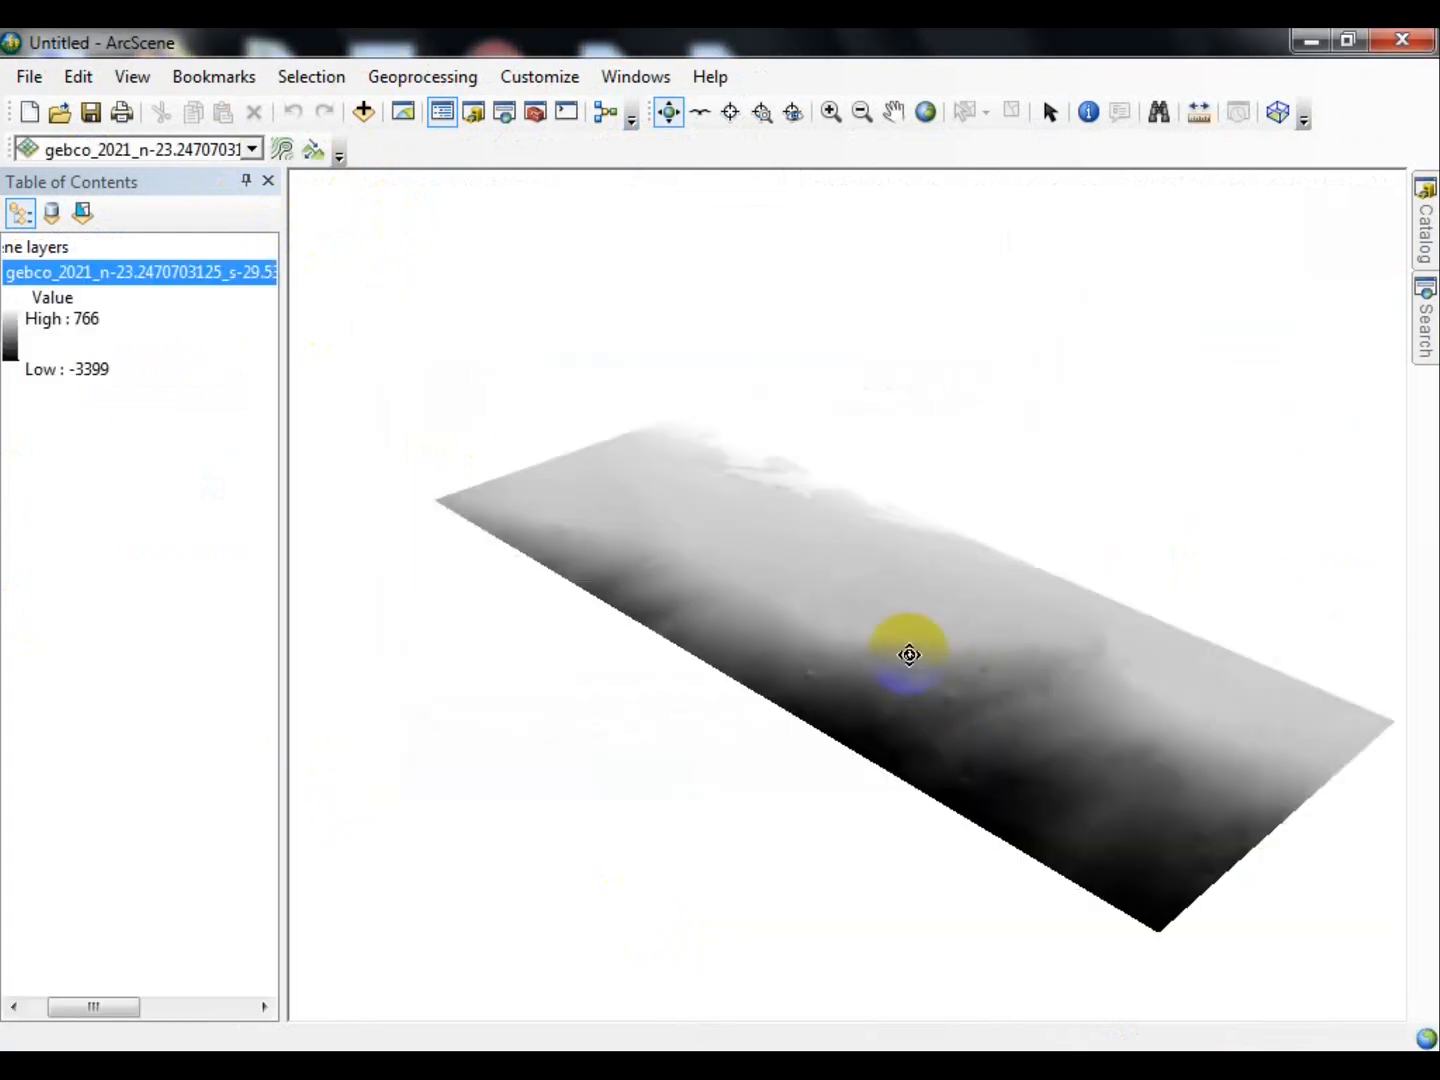
- Float the gebco_2021 layer on its own raster as custom surface, applying a custom elevation conversion factor of 0.00015 and raising it to 0.00019
right_click(73, 272)
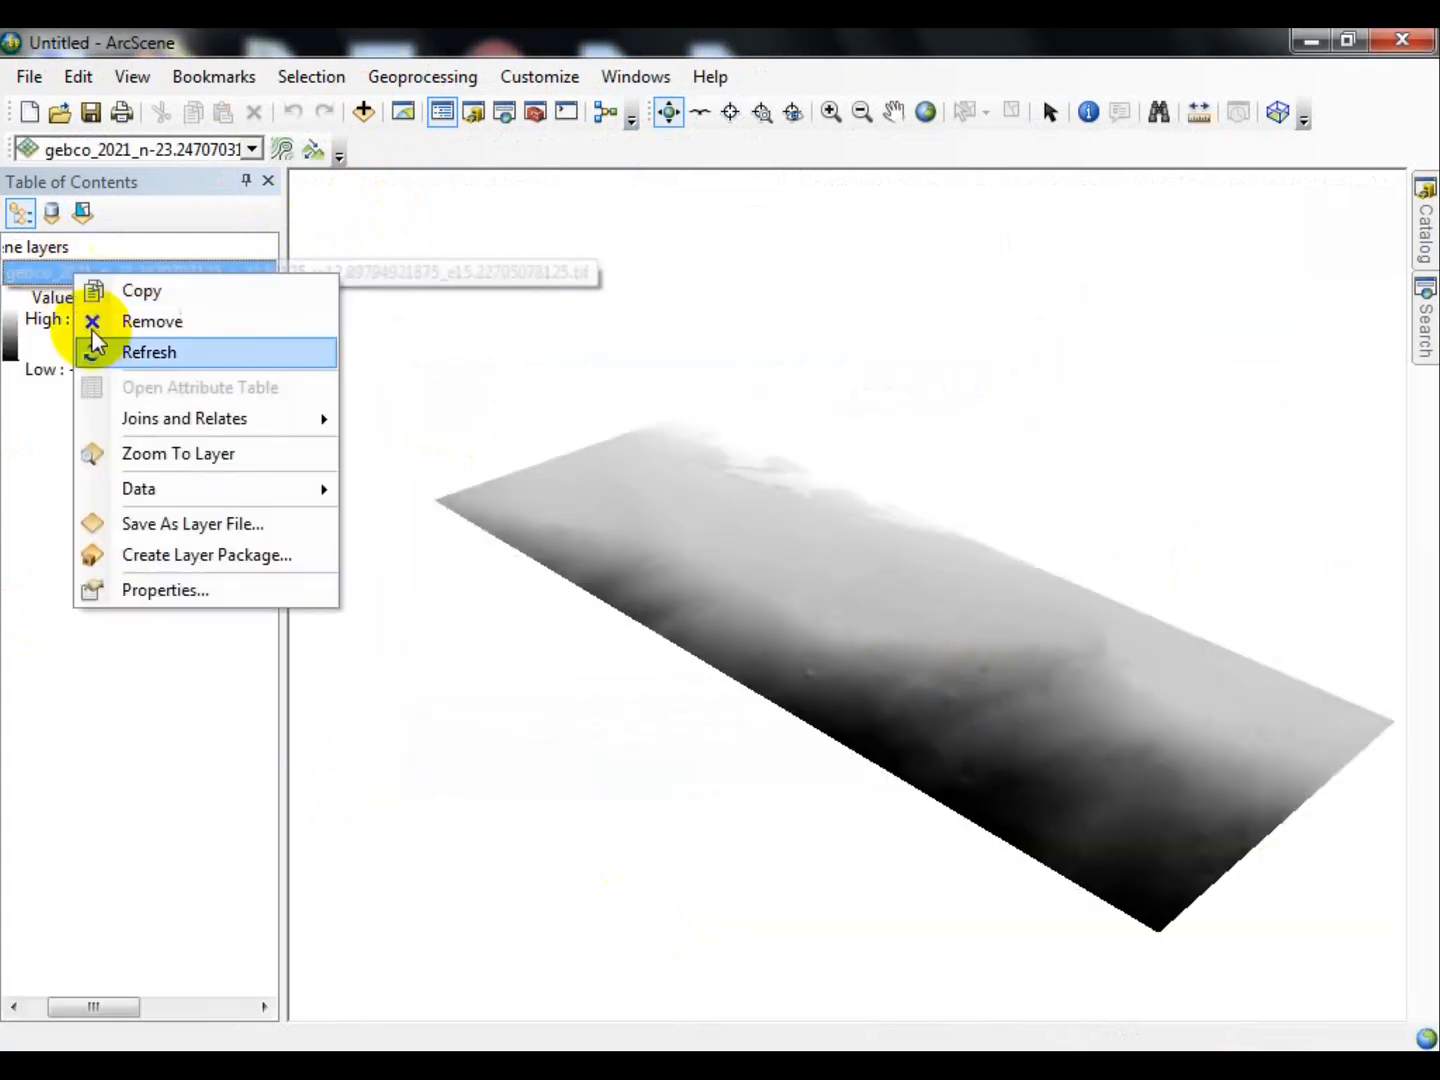
left_click(125, 592)
left_click(664, 197)
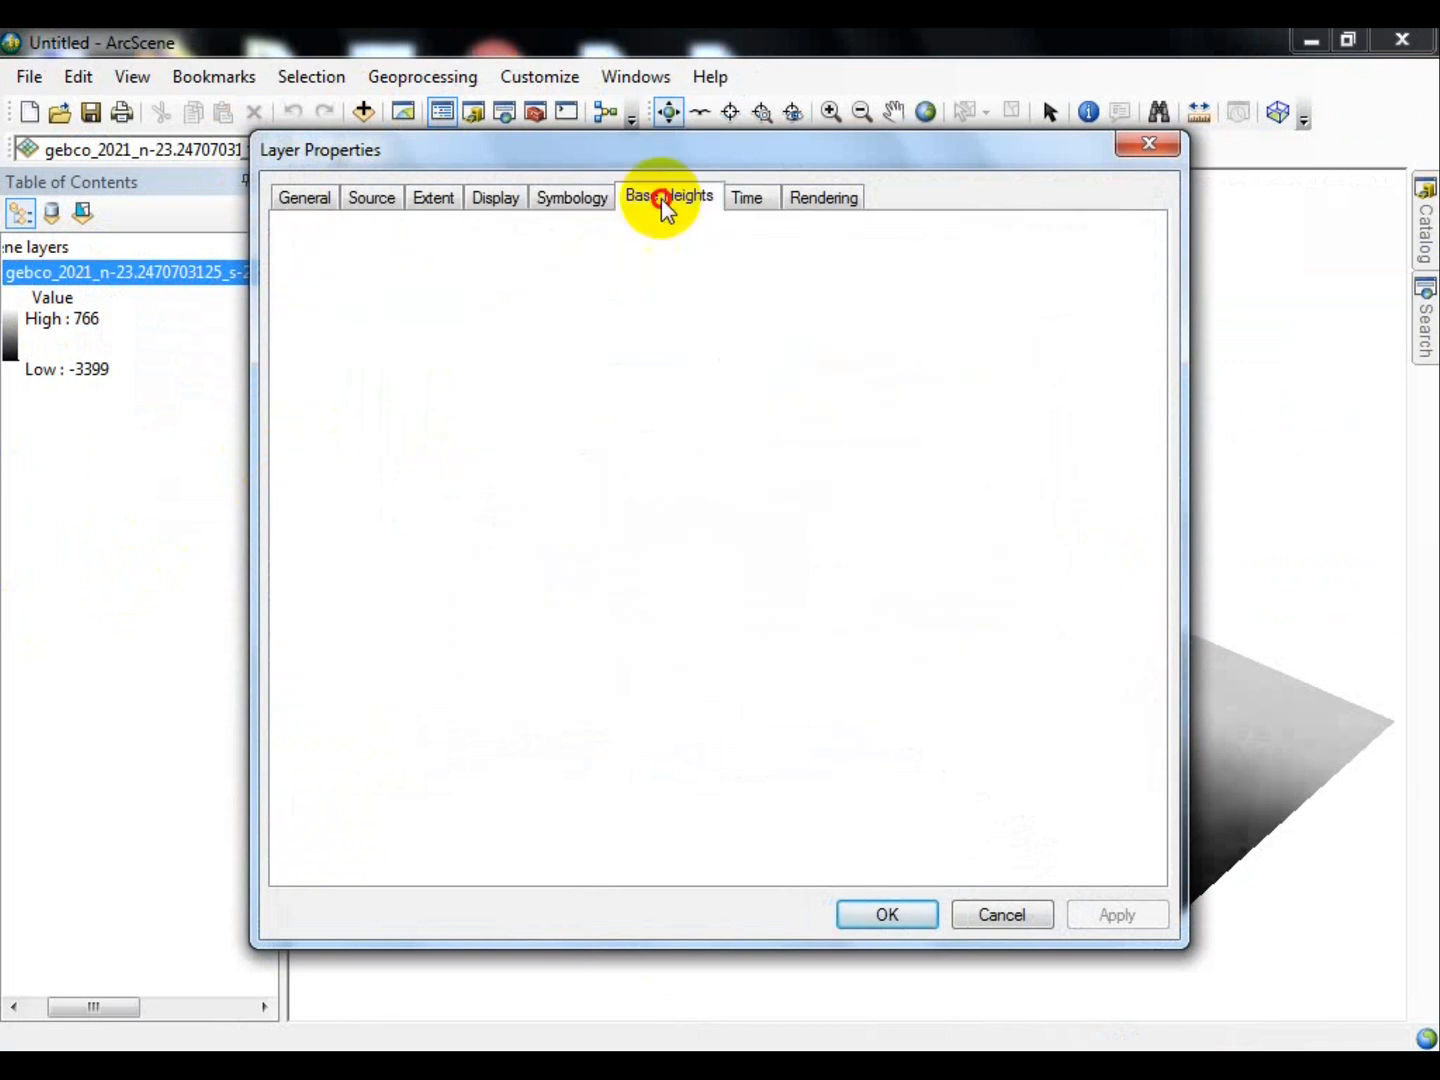
left_click(312, 298)
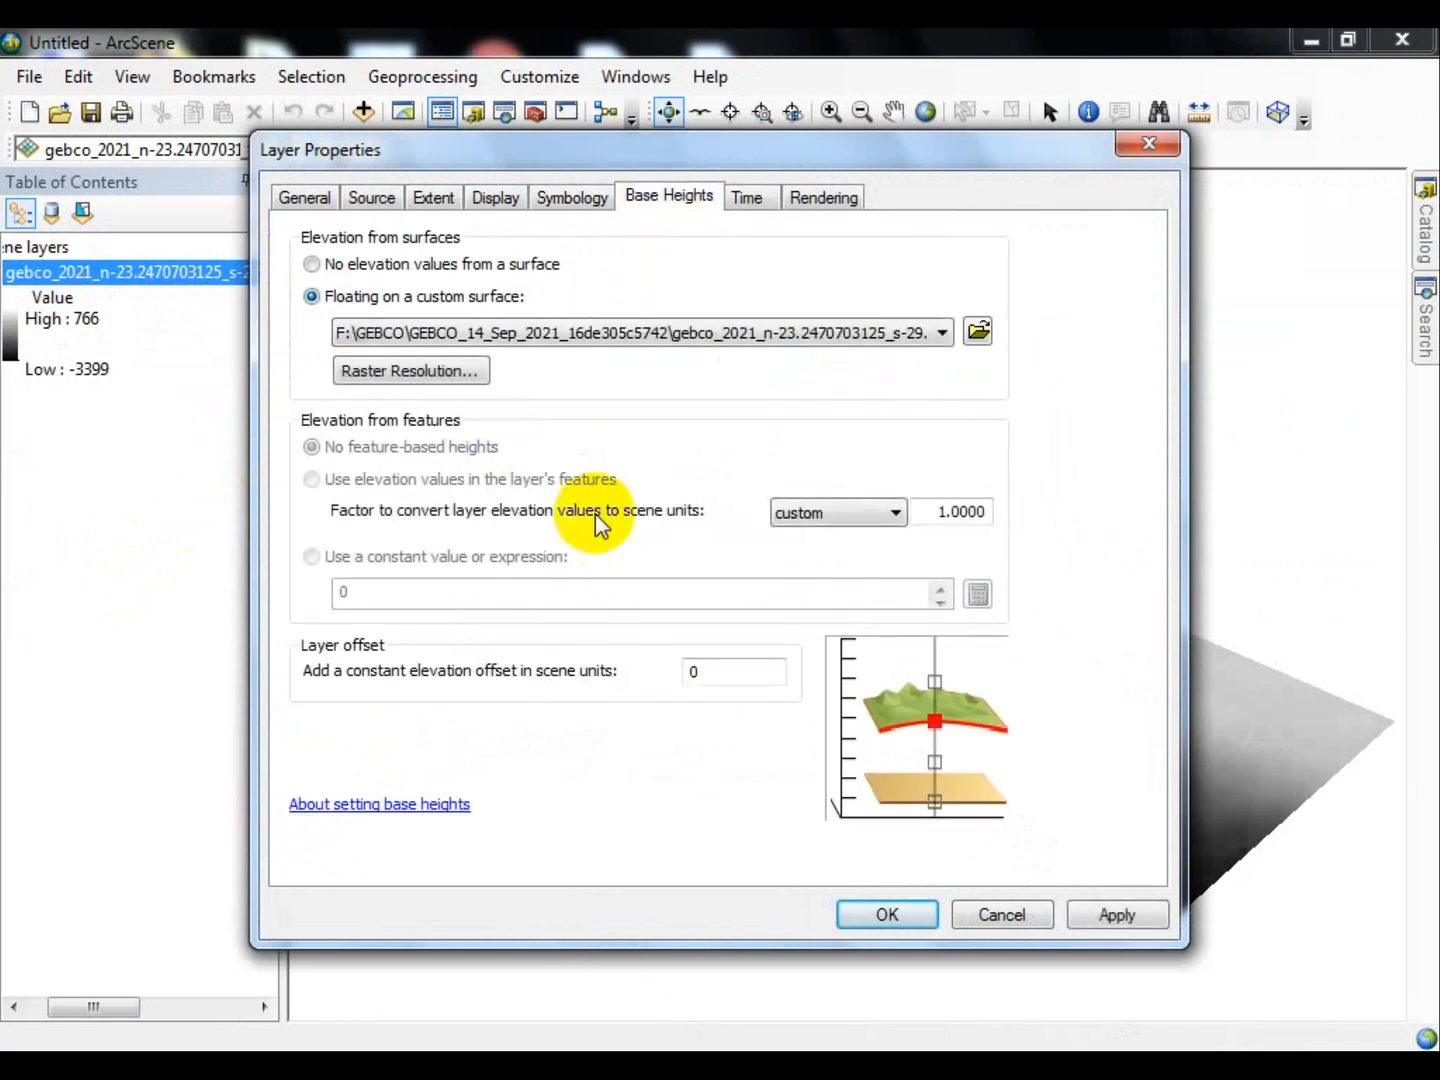
double_click(933, 509)
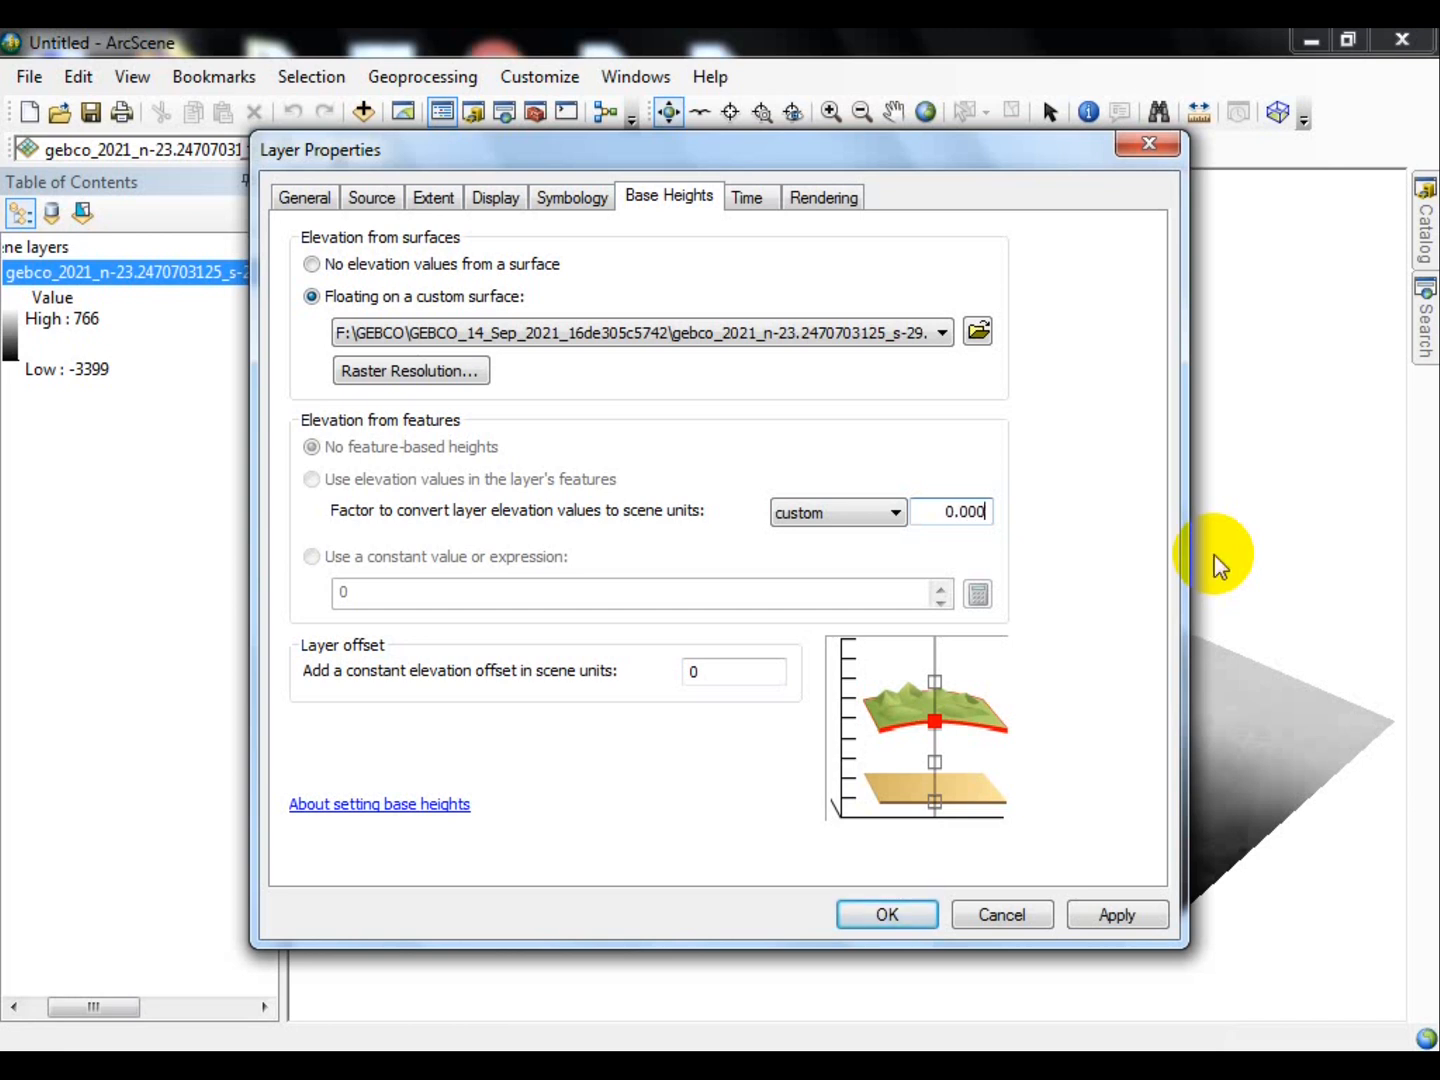
left_click(1088, 914)
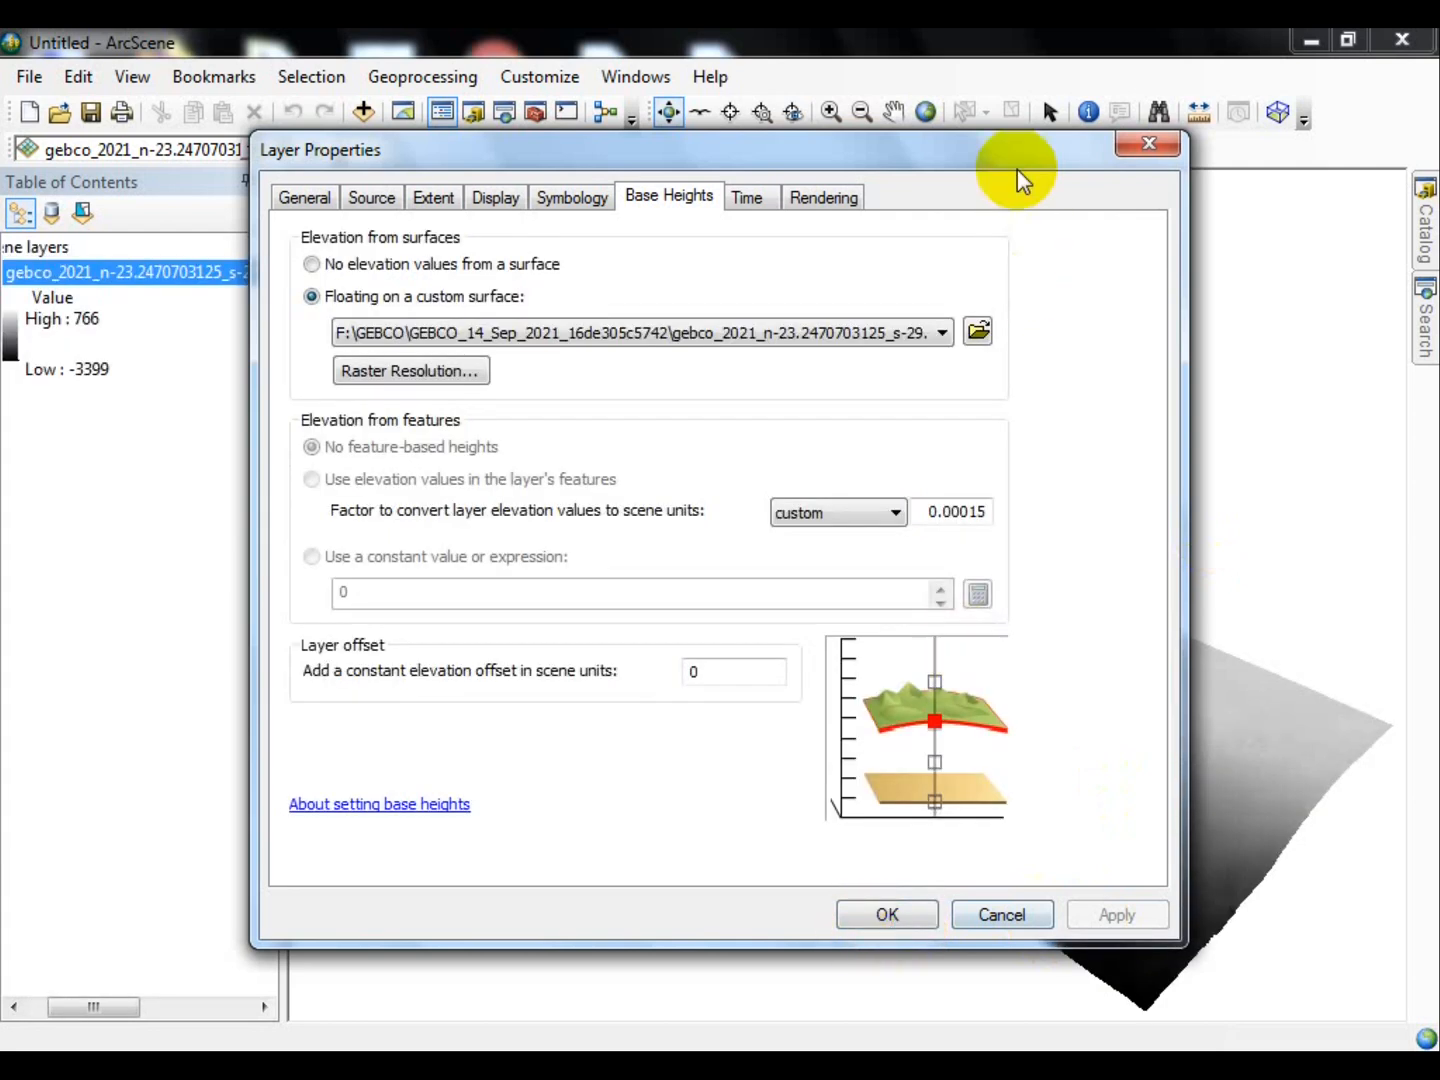
left_click_drag(966, 166, 904, 167)
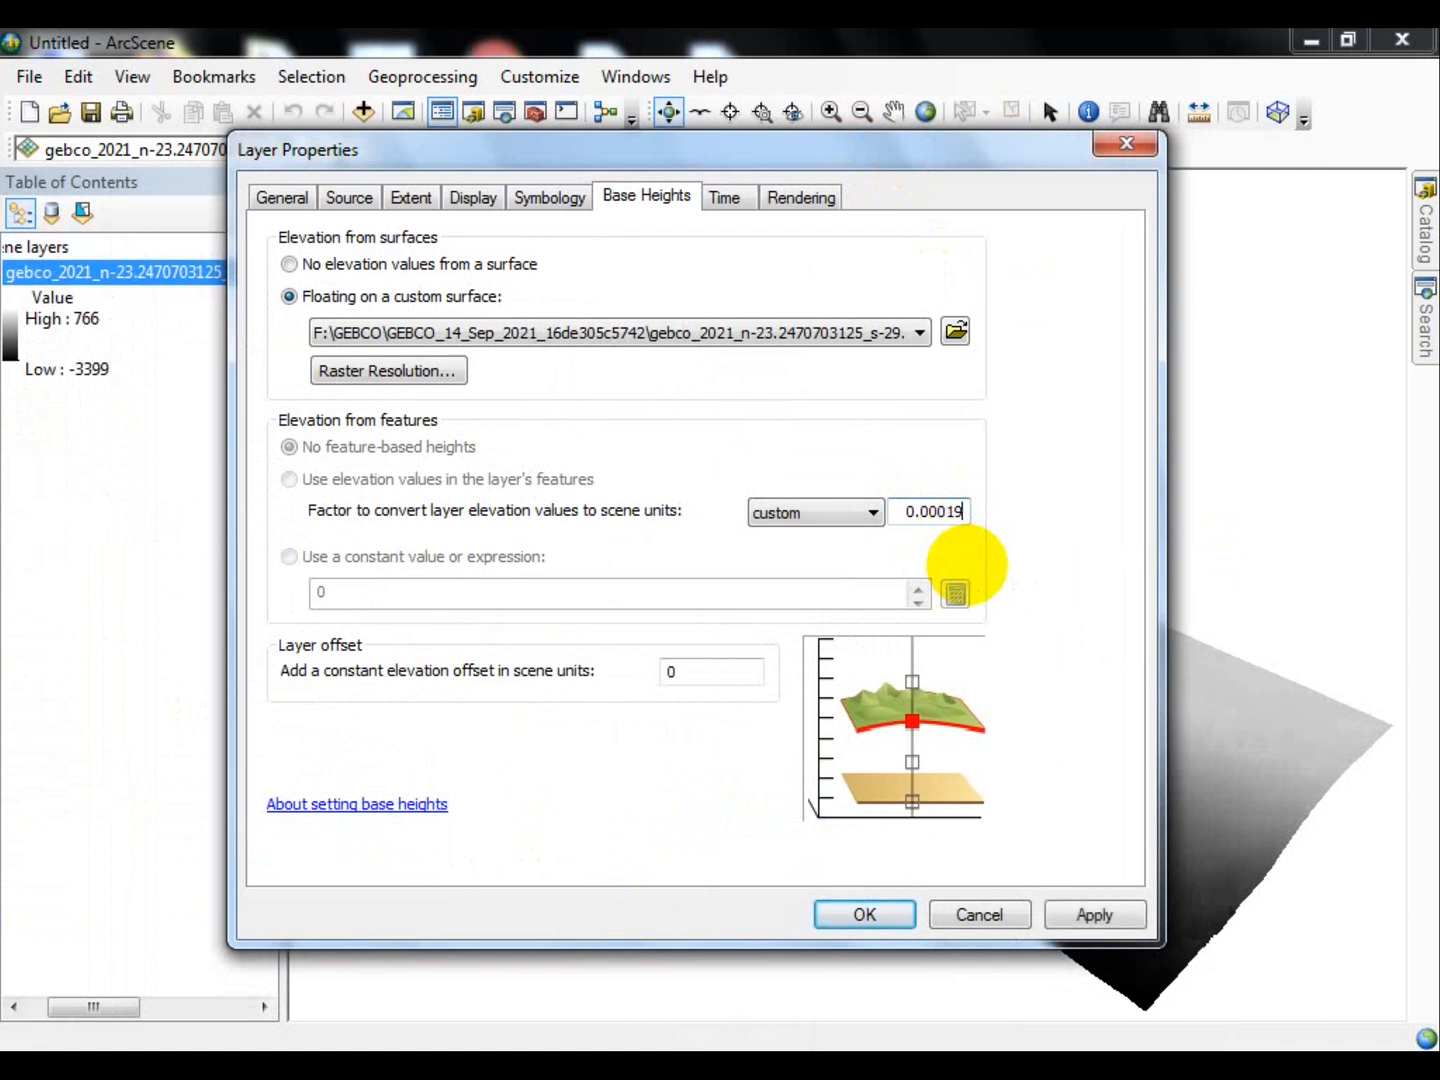
left_click(1058, 916)
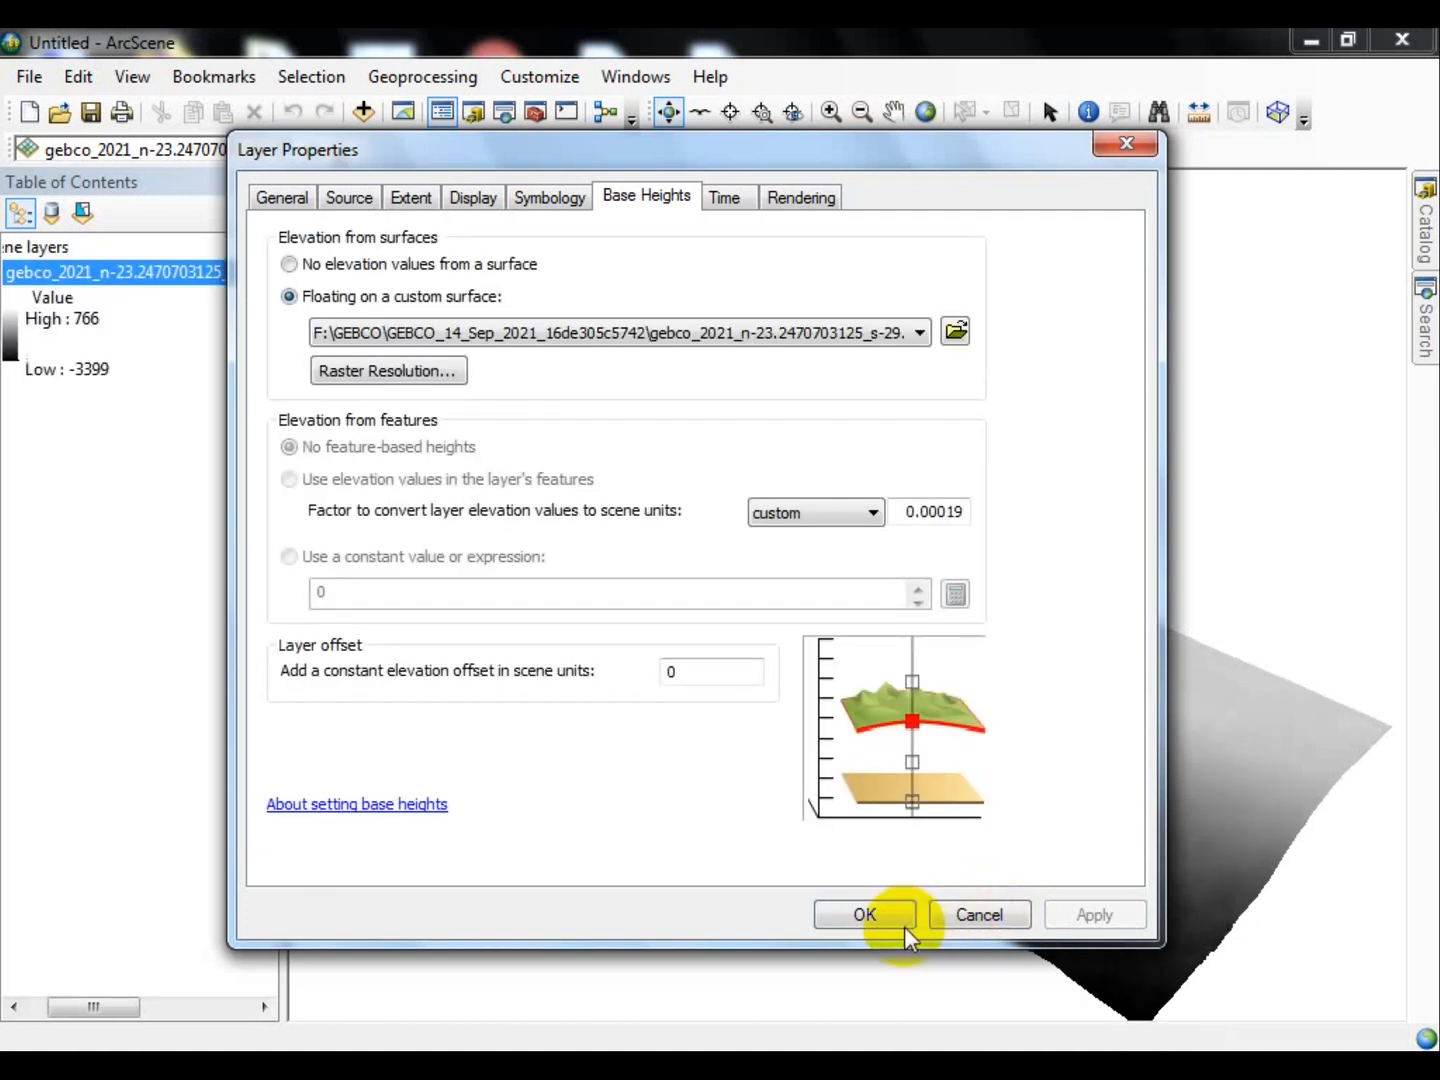
- Apply the pale cyan, green, orange, brown and white color ramp to the layer's Stretched symbology and close its properties
left_click(544, 198)
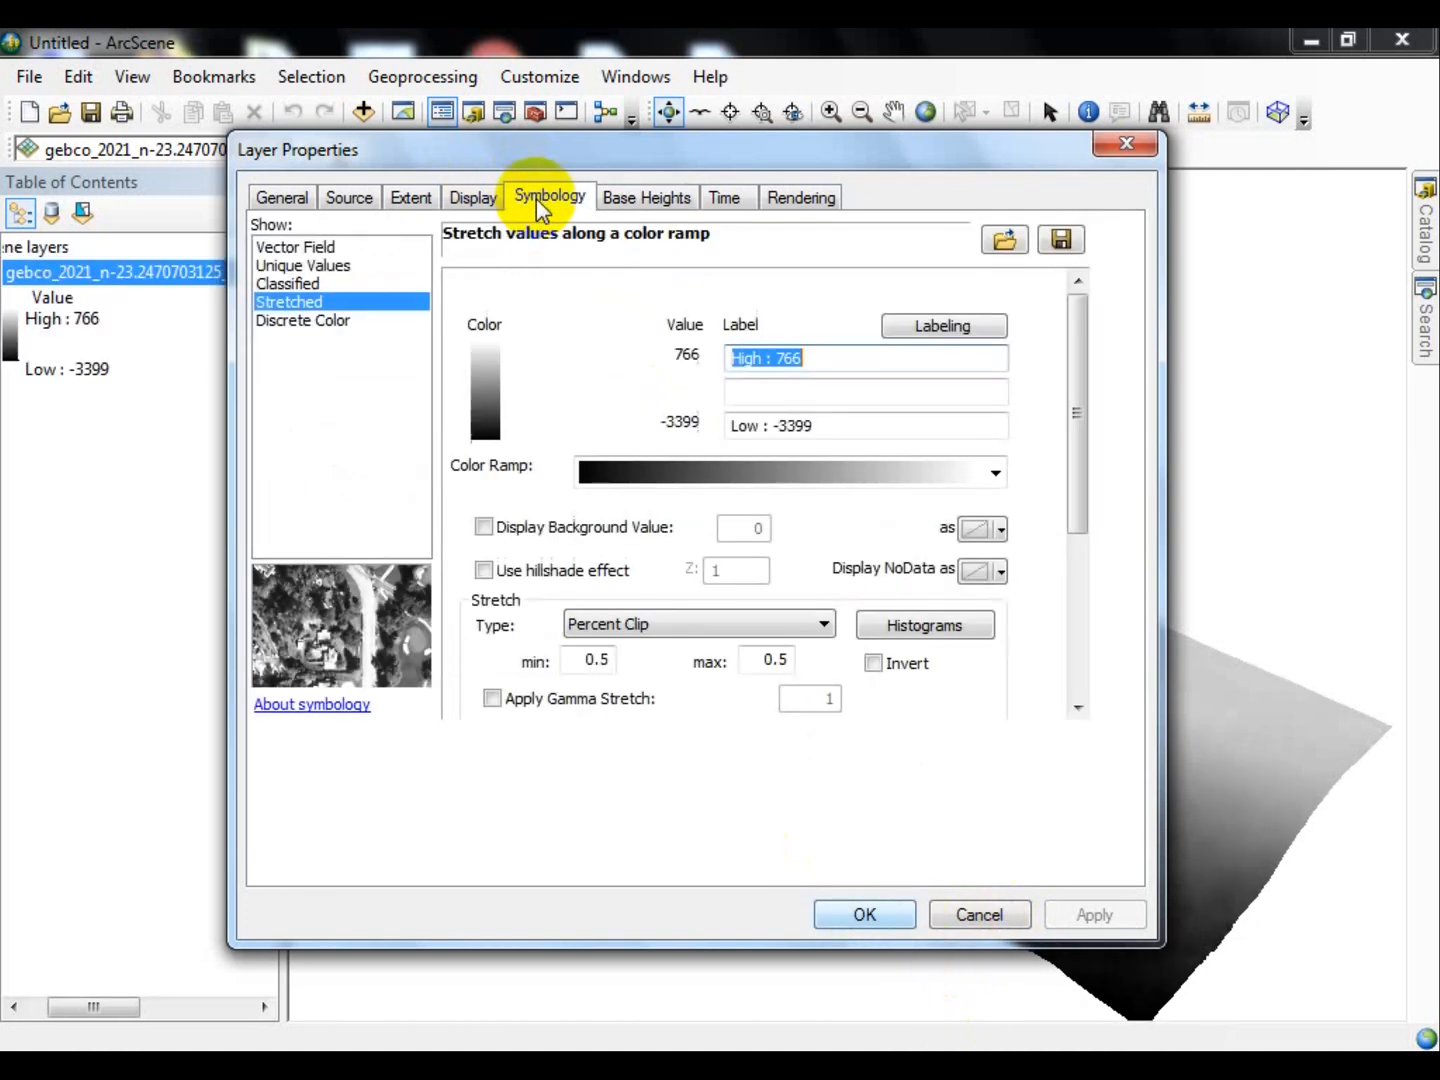
left_click(635, 470)
left_click(758, 361)
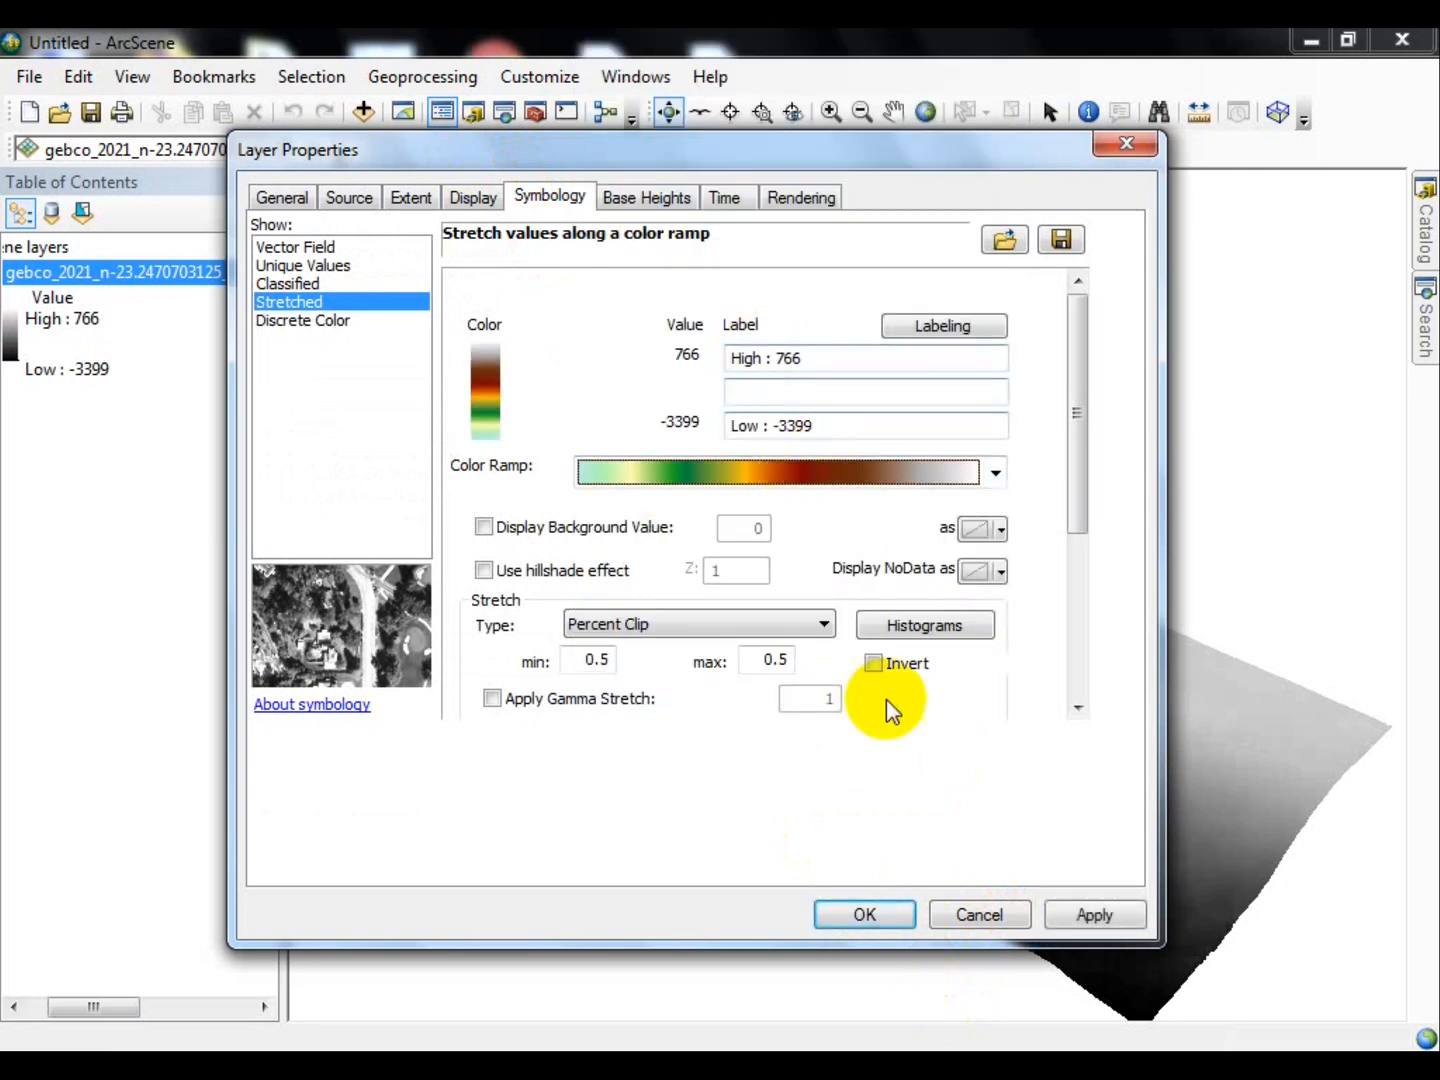
left_click(1088, 914)
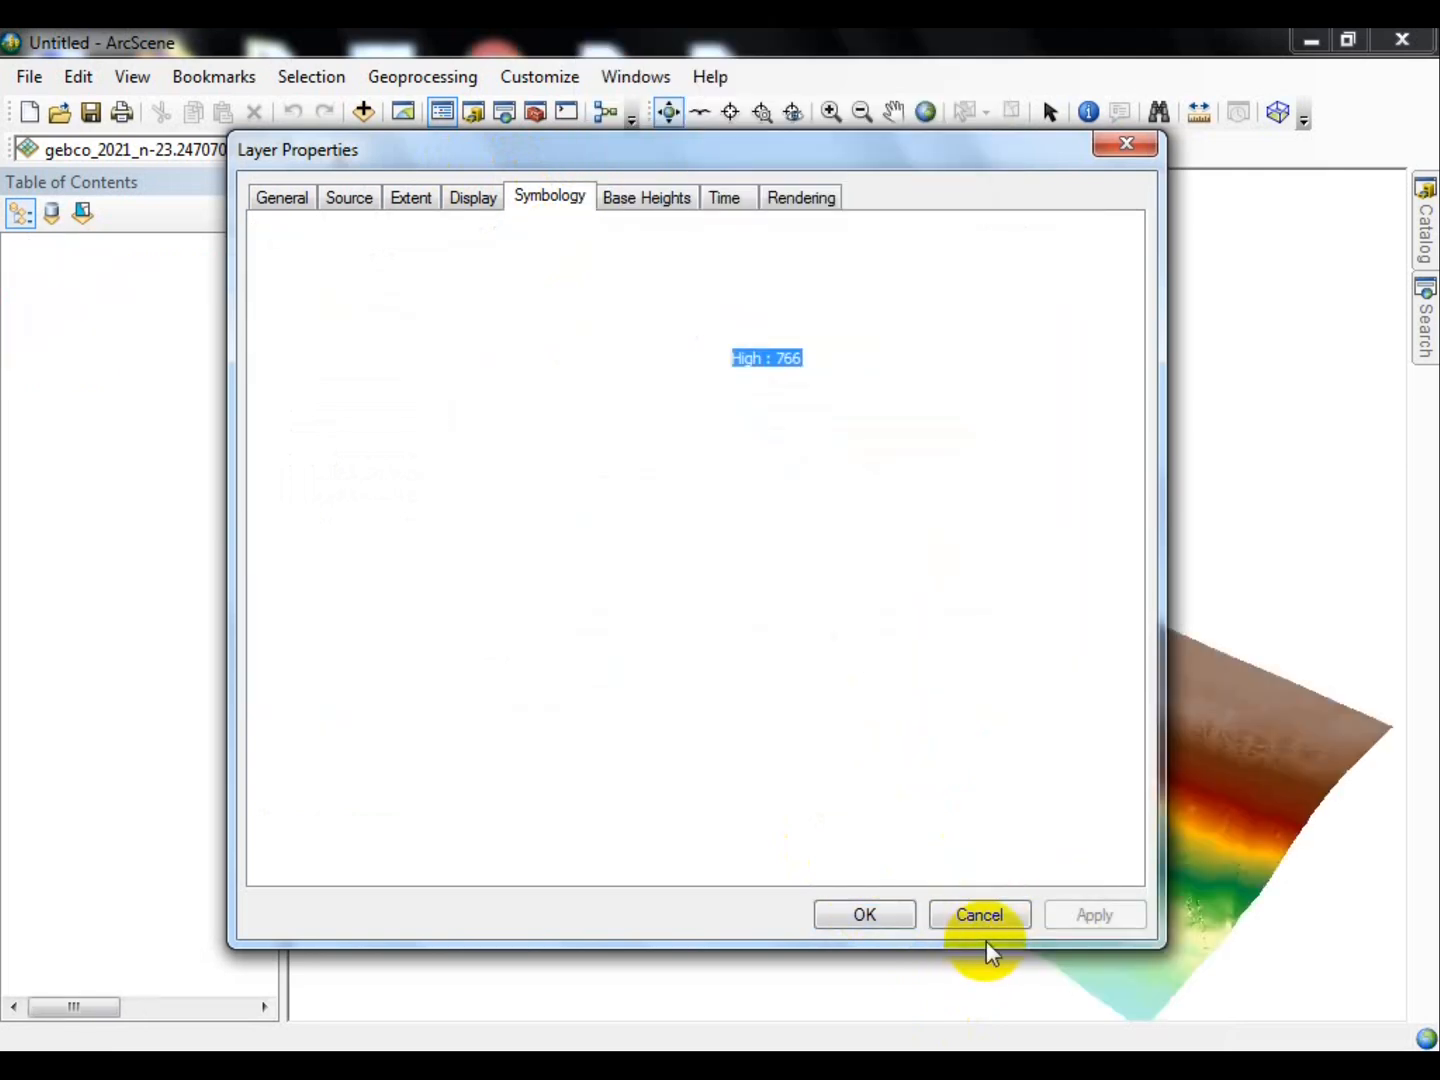
left_click(866, 915)
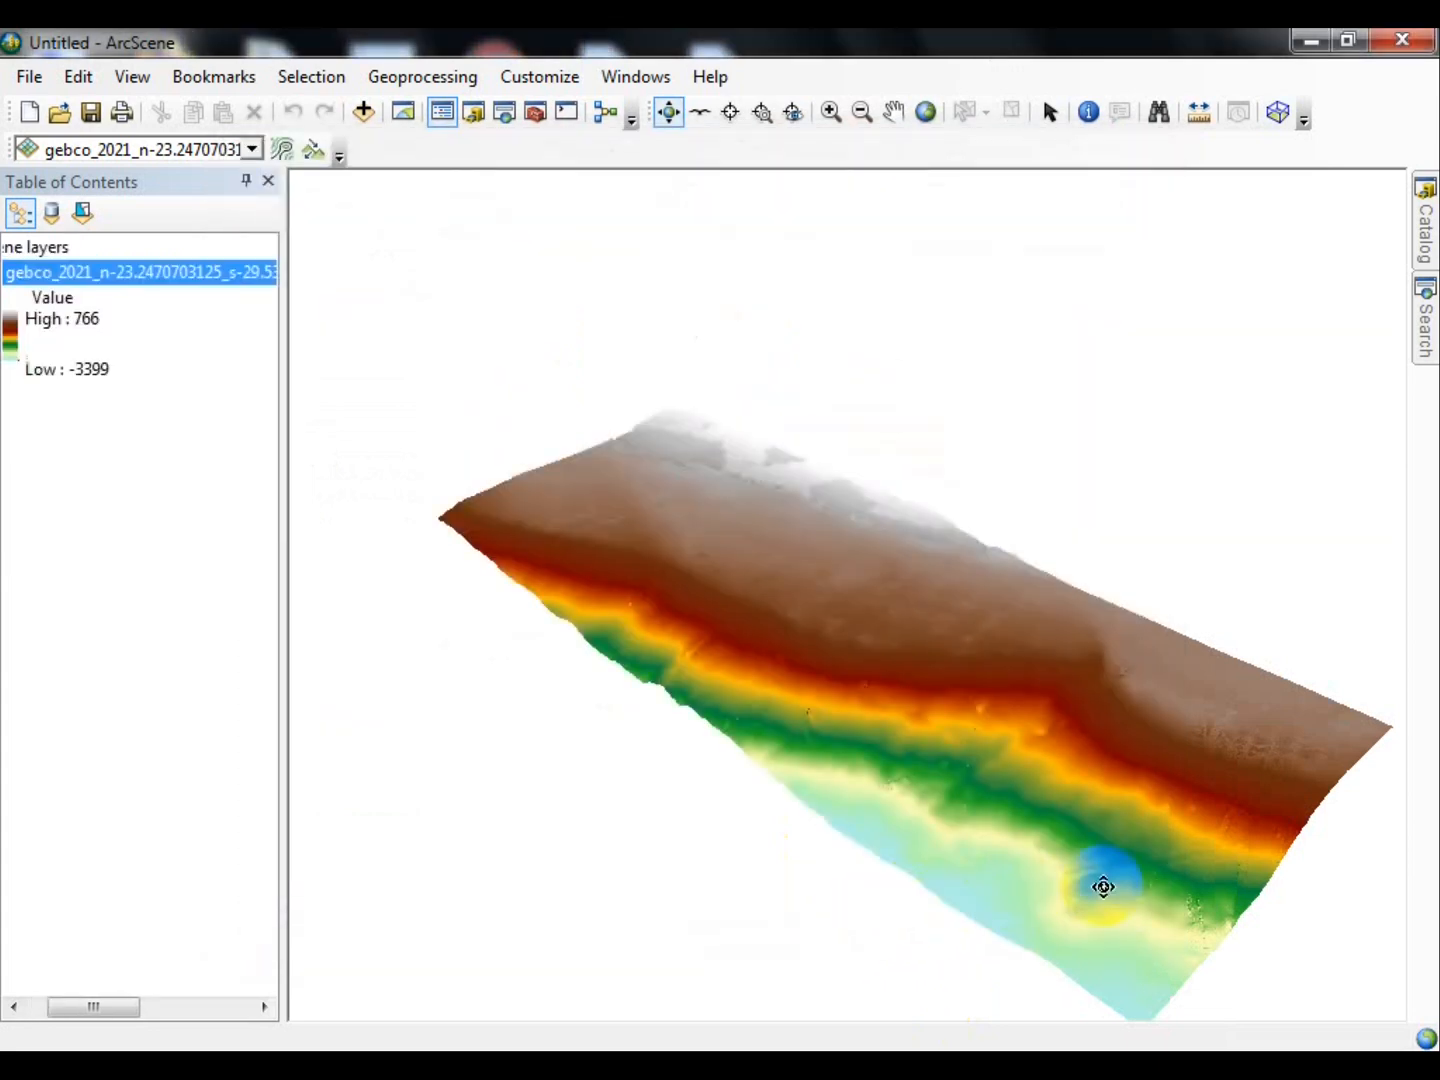
- Examine the 3D bathymetry surface from several angles and distances, including the continental slope and the isolated peak
left_click_drag(1114, 882, 807, 649)
scroll(846, 698, "up", 5)
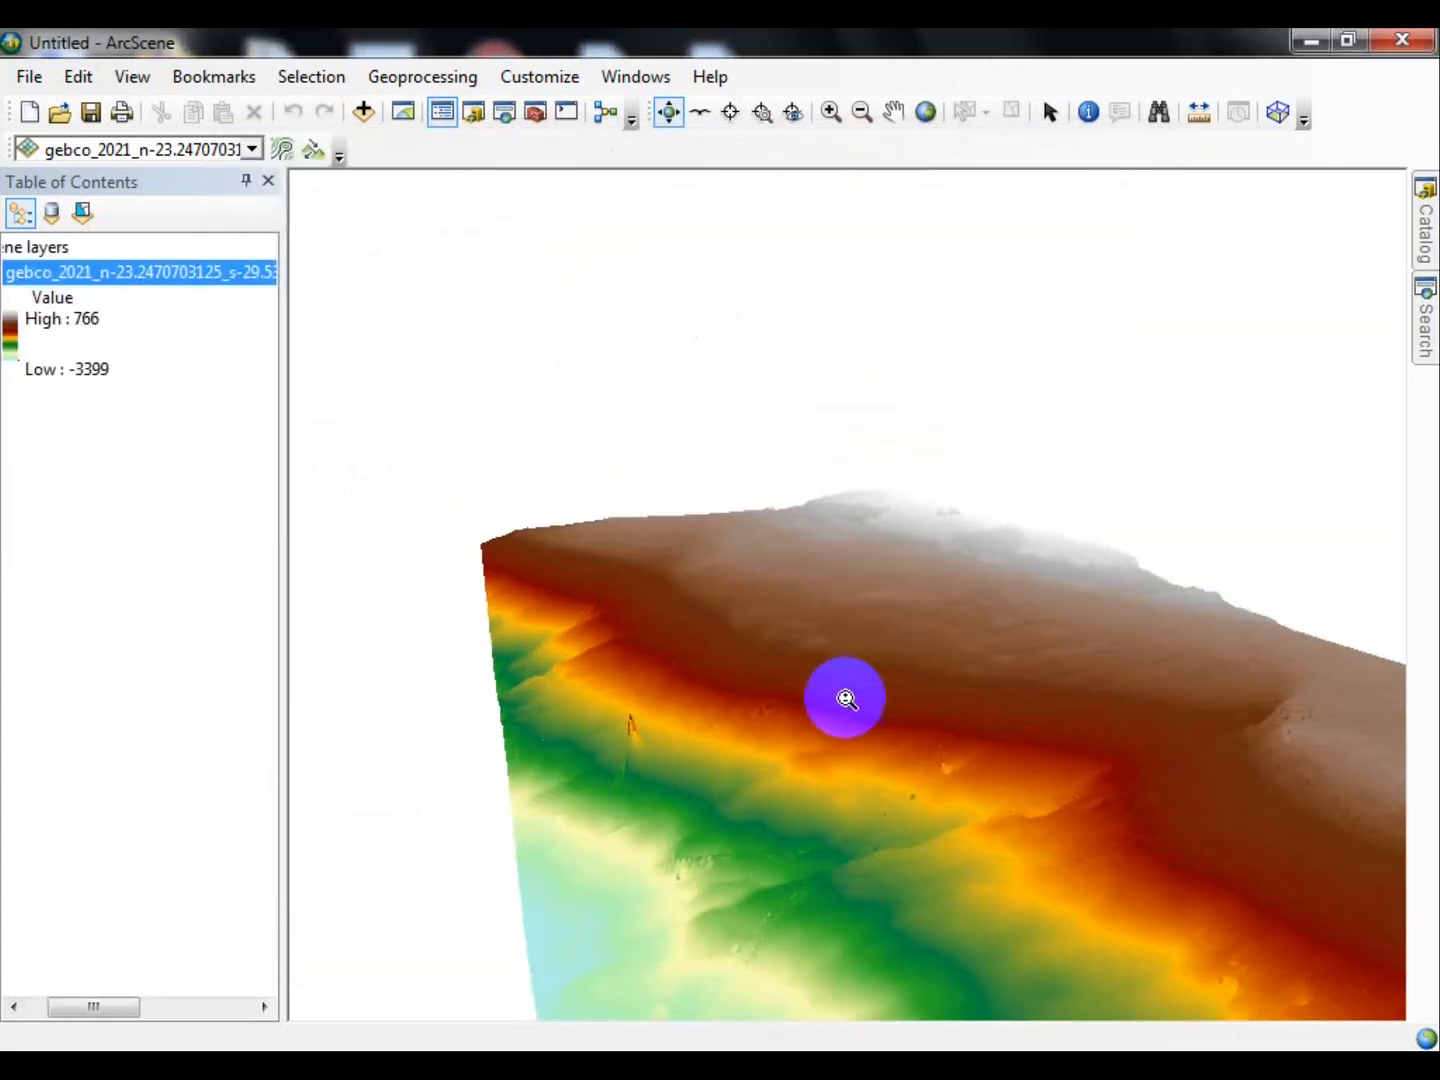
scroll(846, 698, "up", 2)
left_click_drag(887, 810, 878, 793)
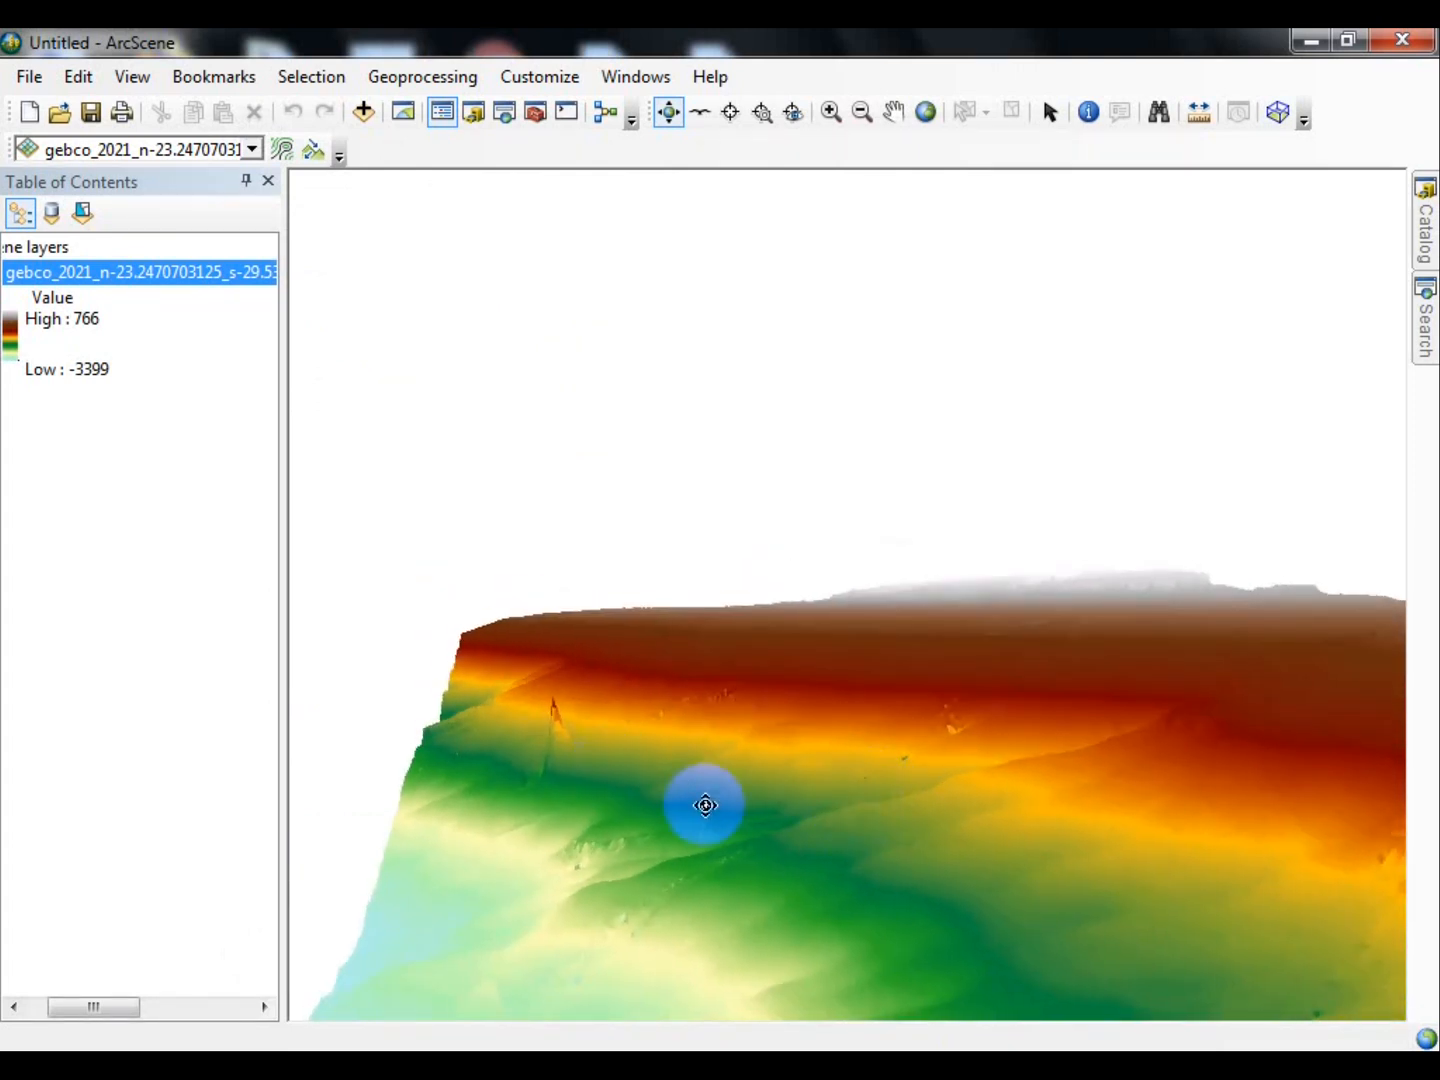
left_click_drag(1082, 839, 1225, 823)
left_click_drag(537, 714, 663, 889)
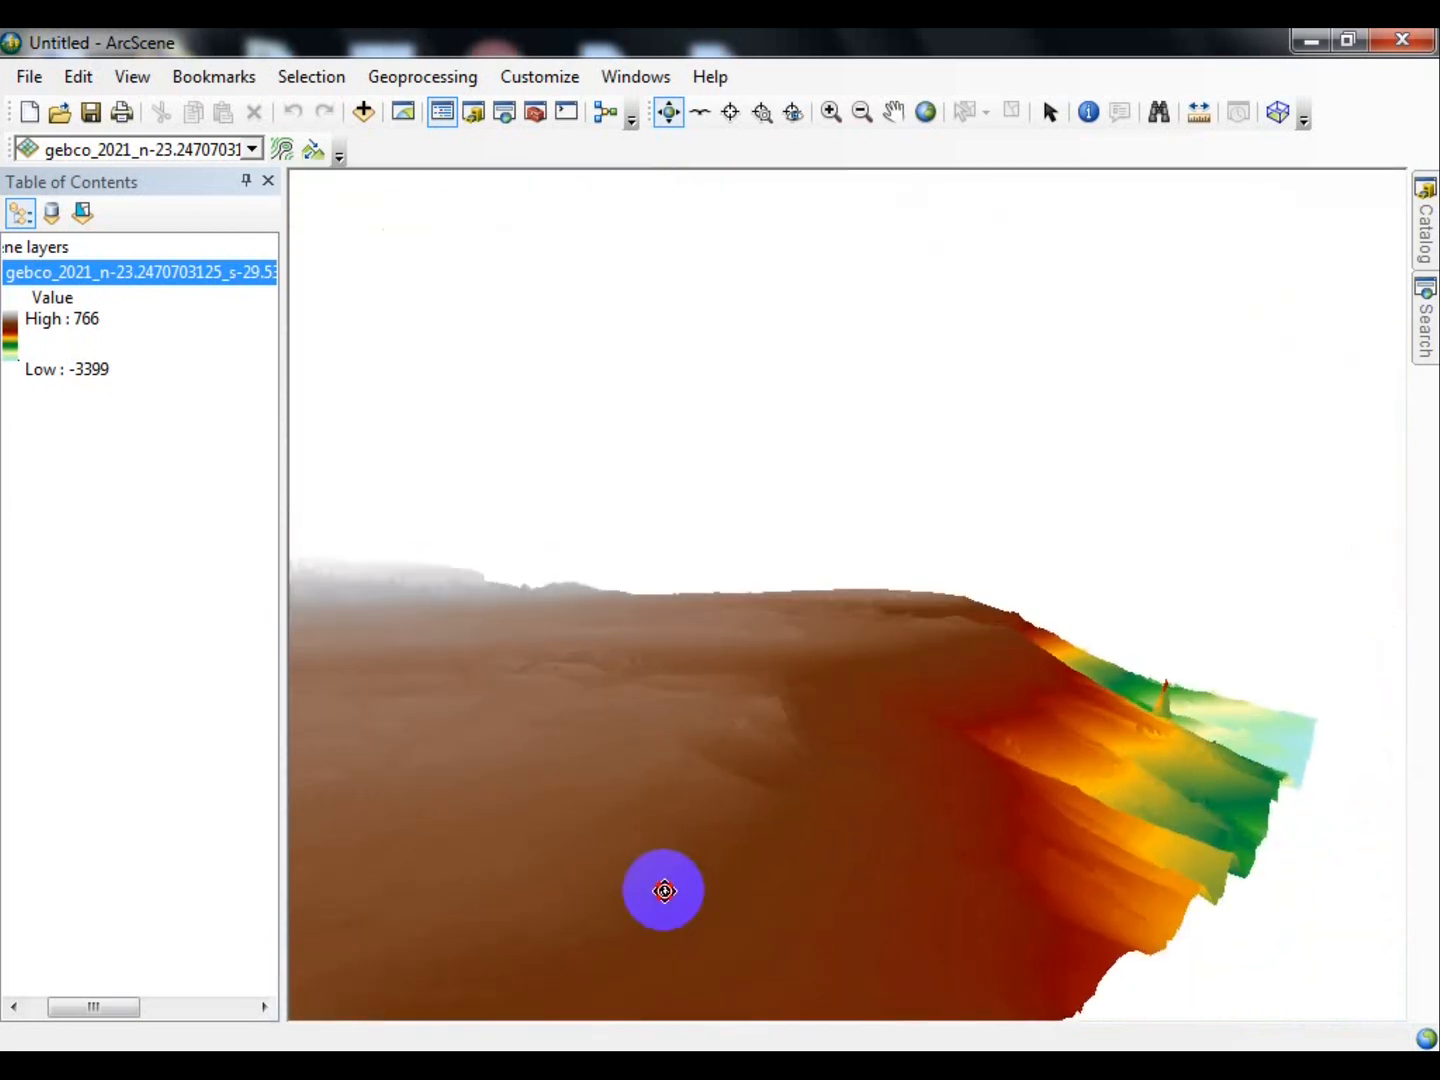
scroll(1165, 754, "down", 2)
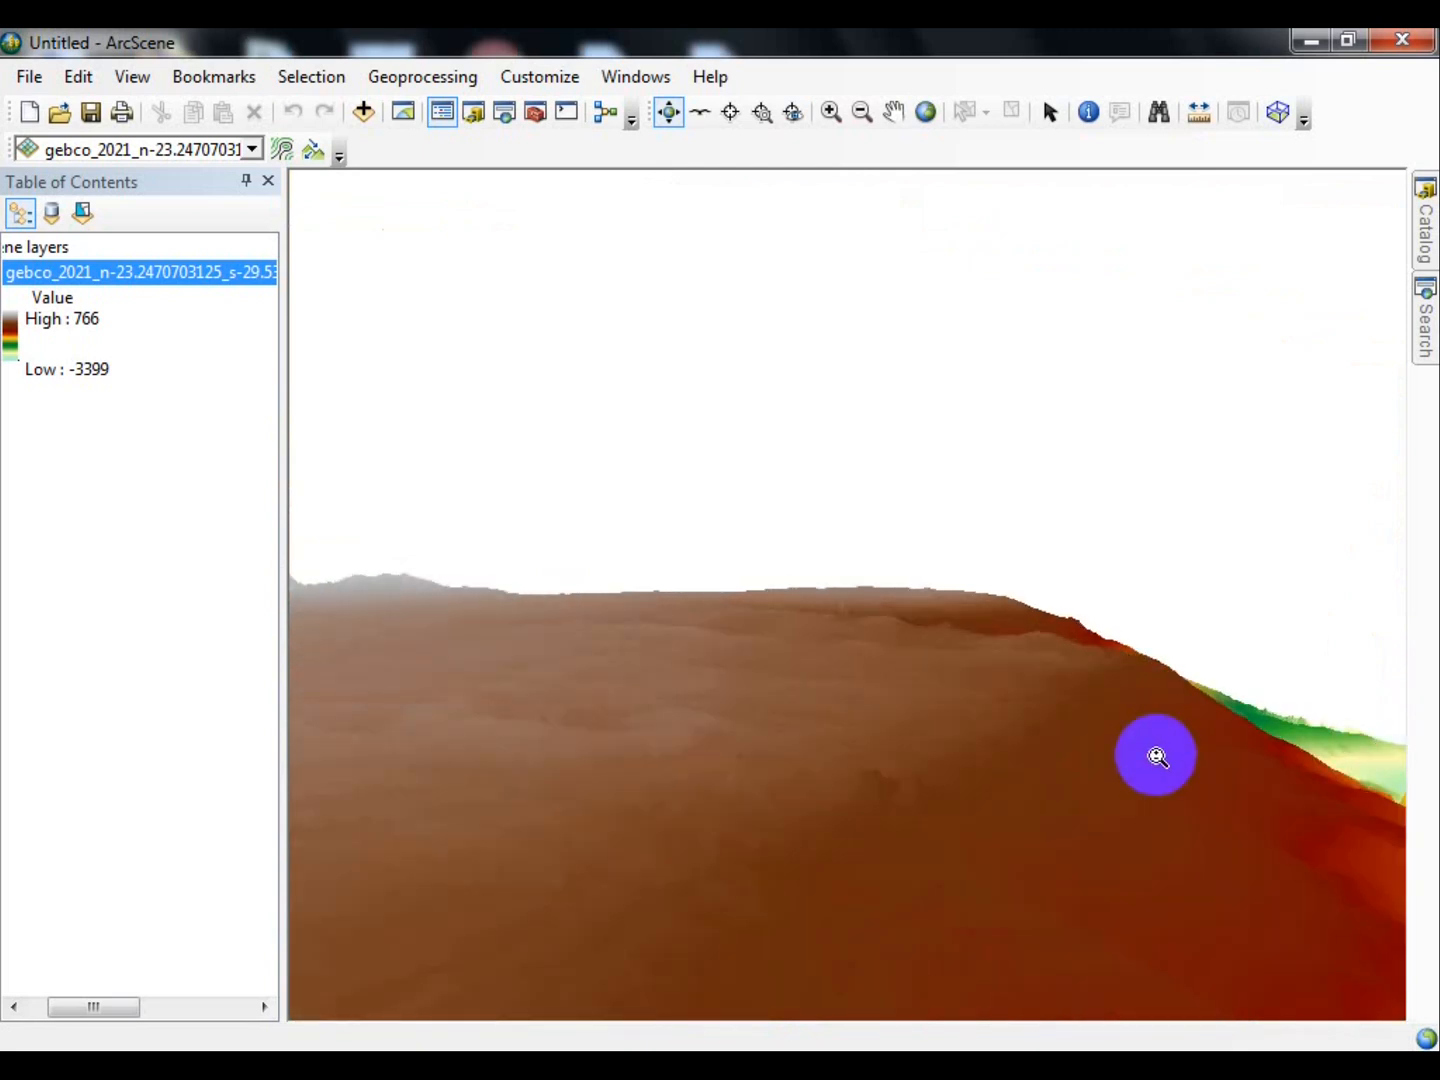
scroll(1105, 767, "up", 1)
left_click_drag(1103, 769, 778, 897)
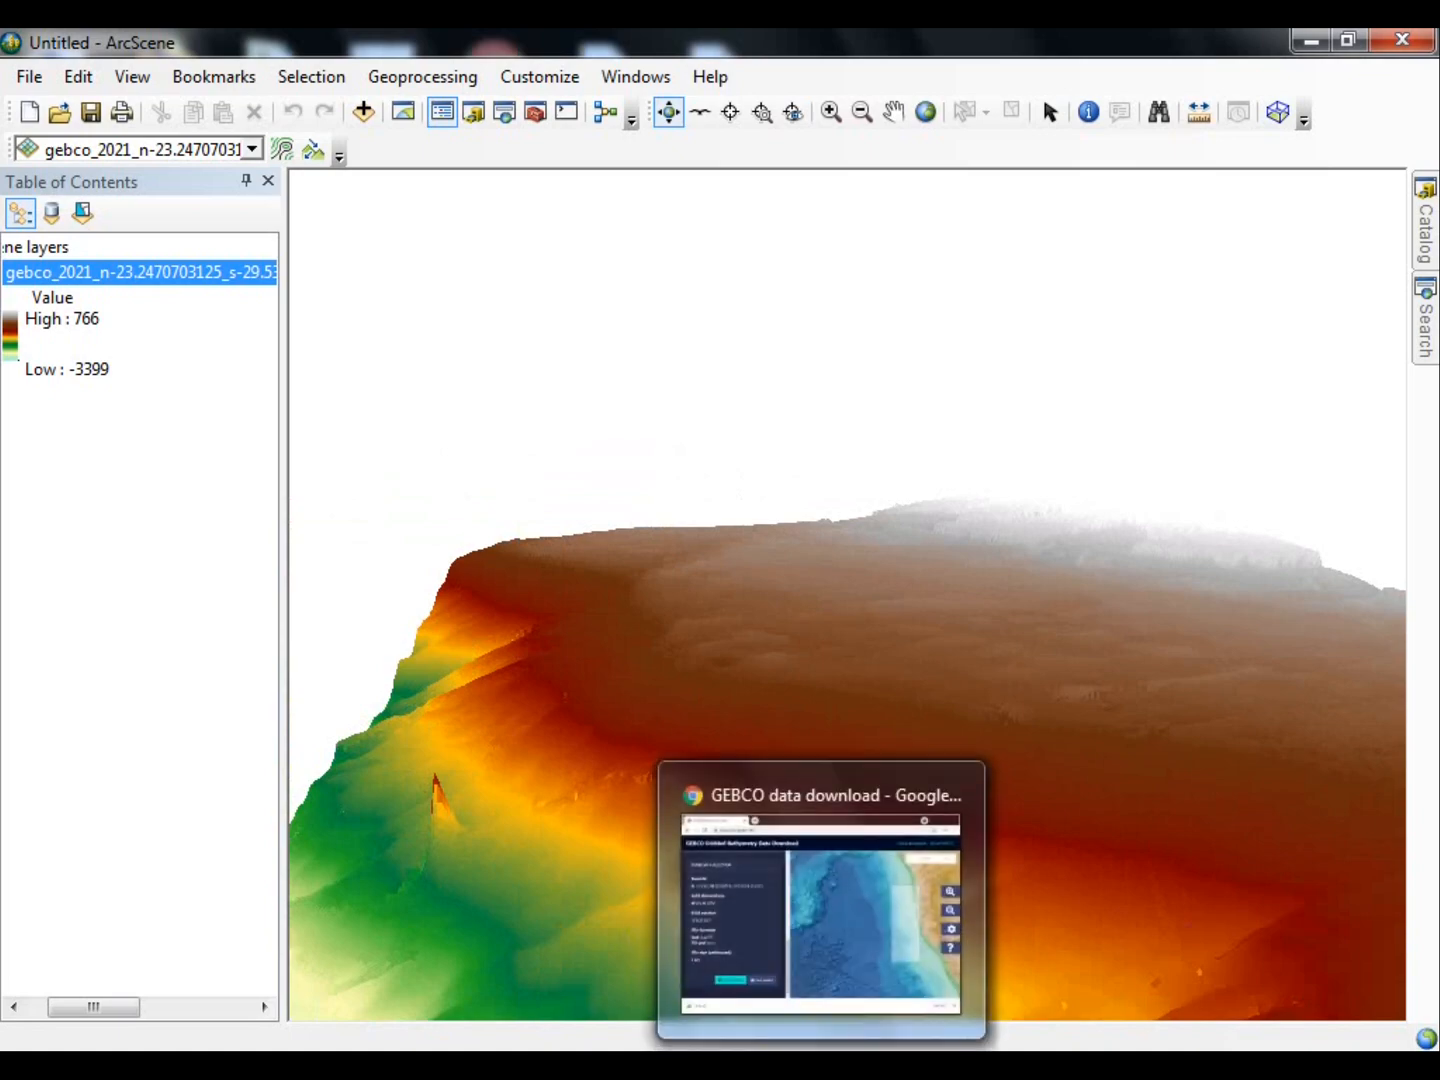
- Switch to Chrome and return from the GEBCO data download app to the gridded bathymetry data page to view its dataset options
left_click(821, 1064)
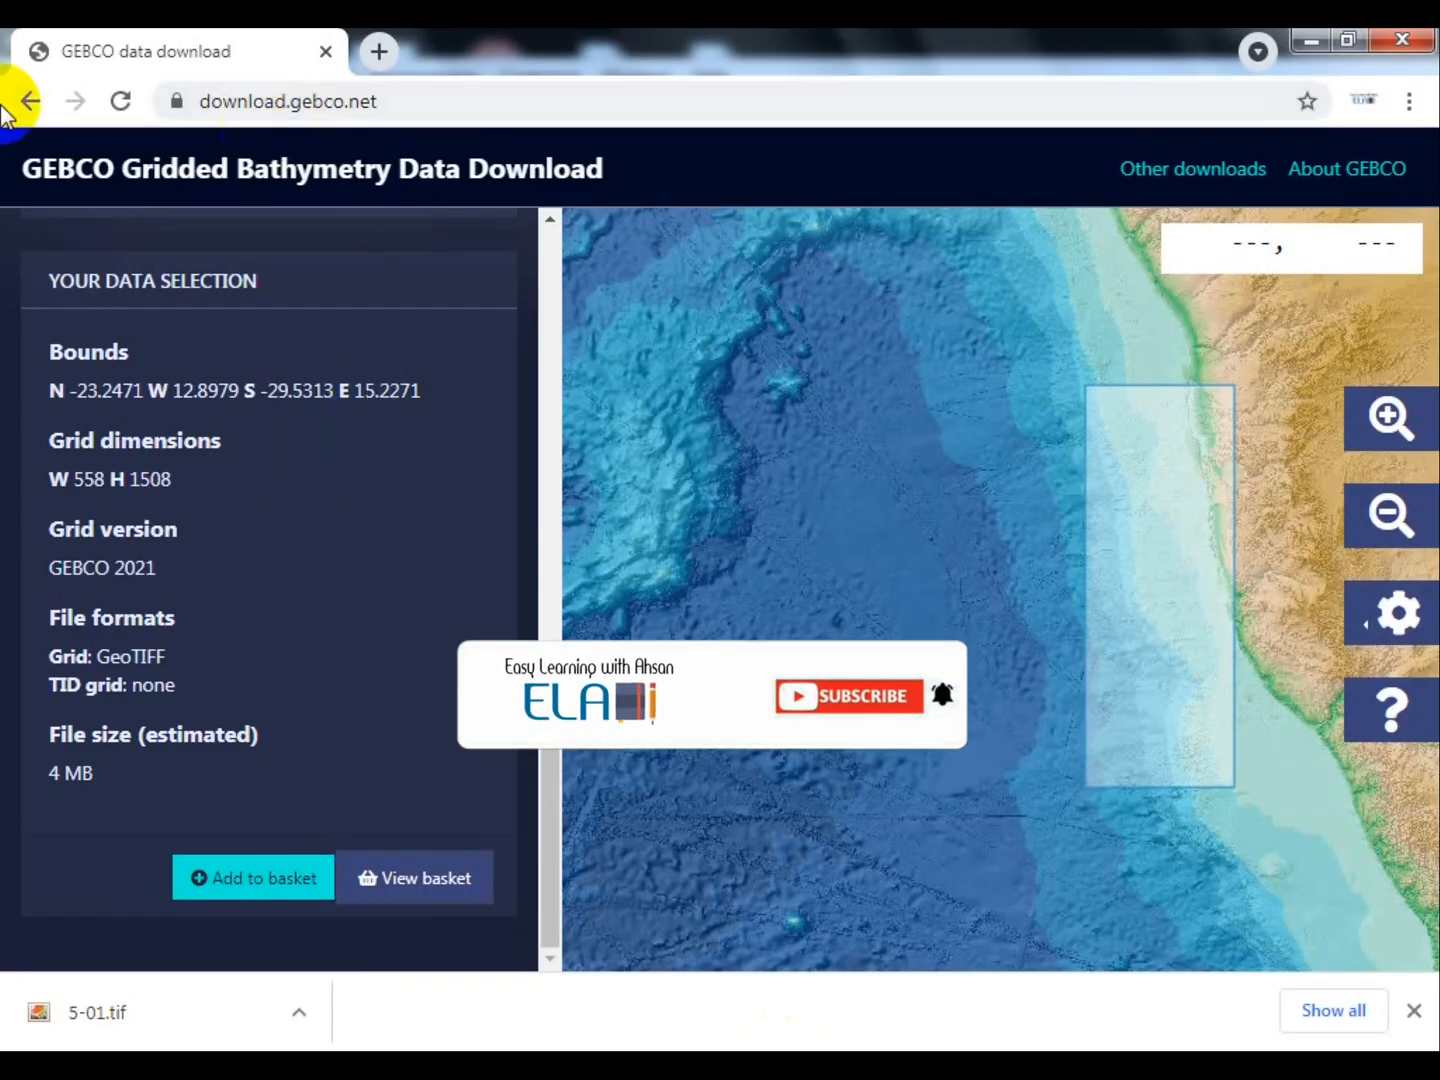
left_click(30, 100)
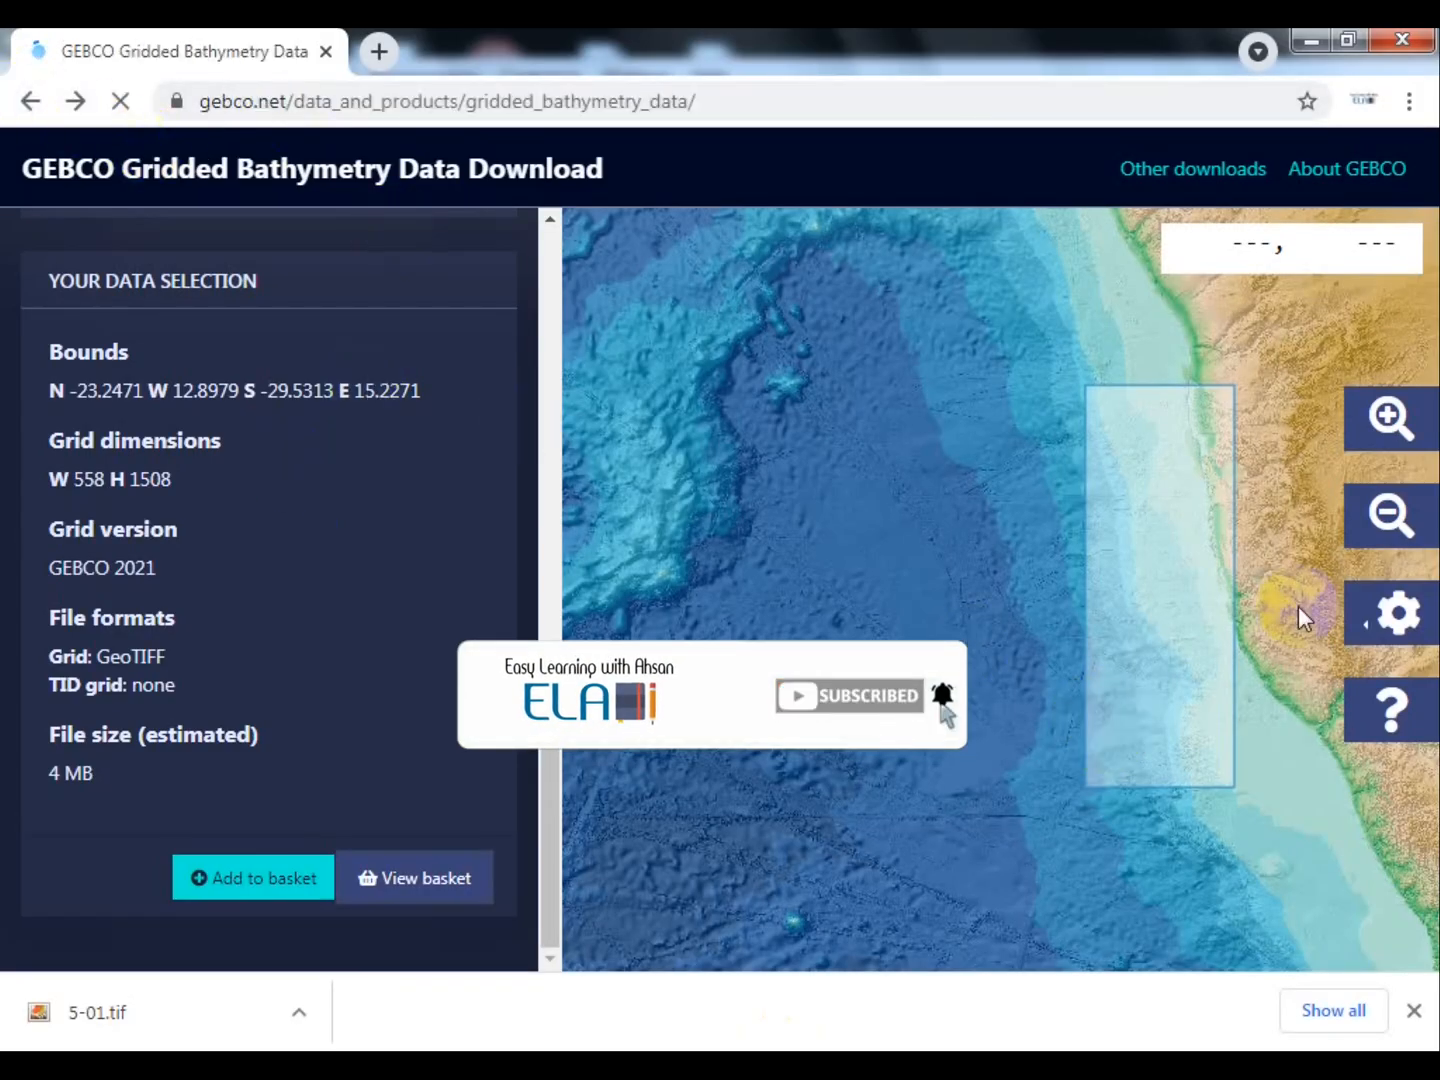
scroll(1180, 550, "up", 15)
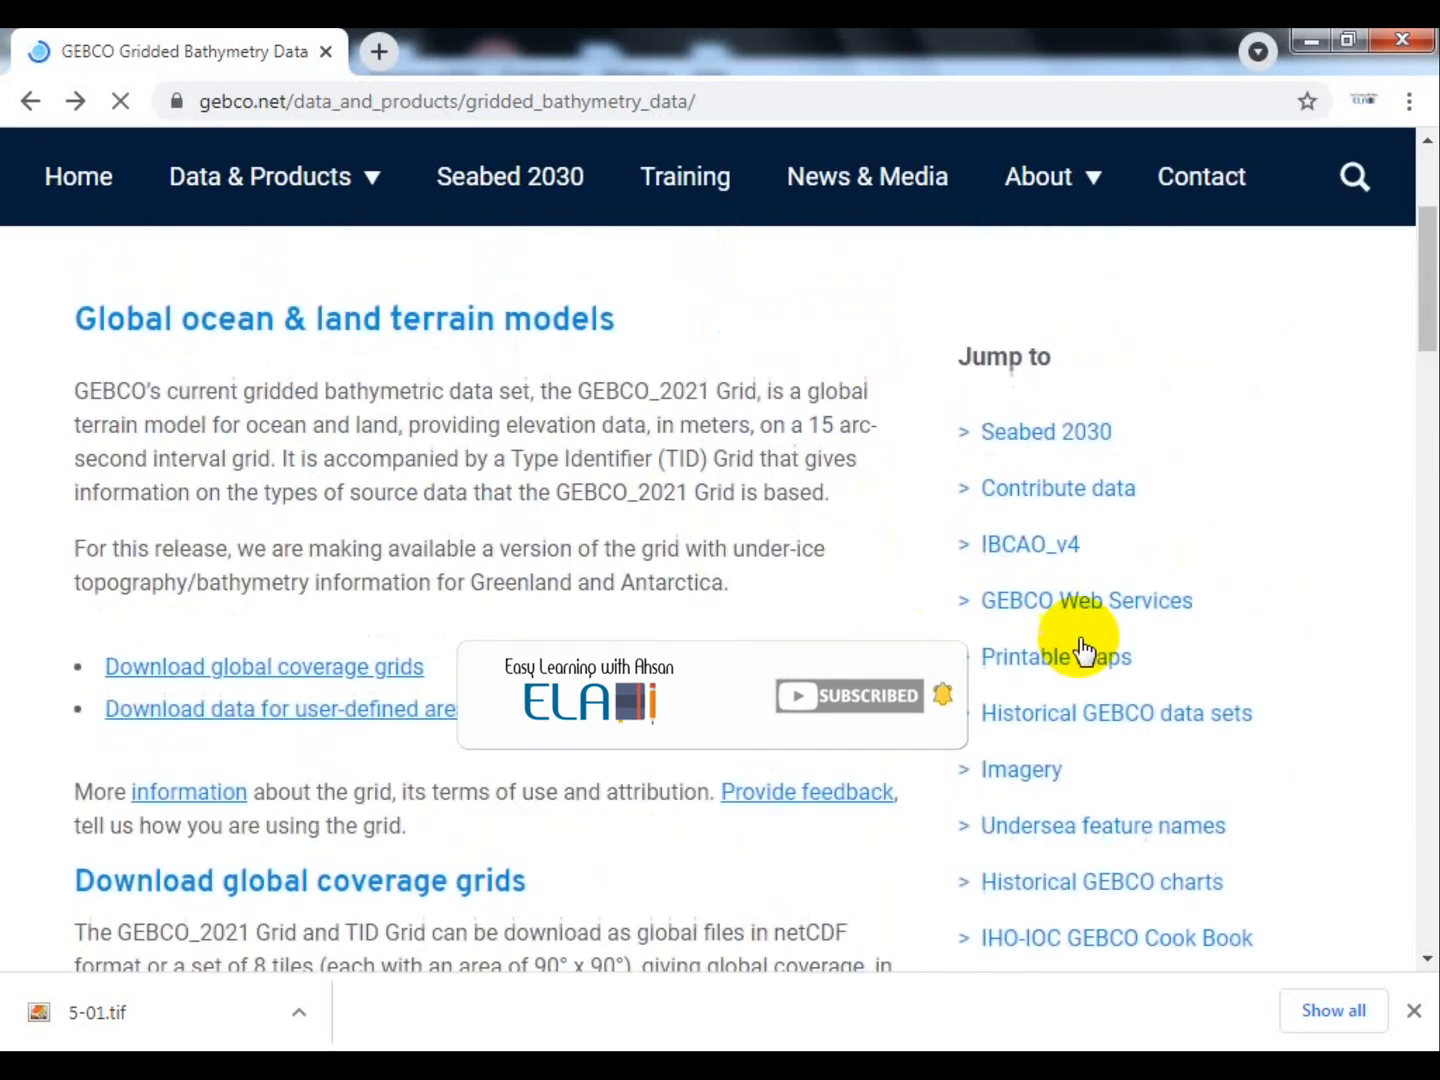